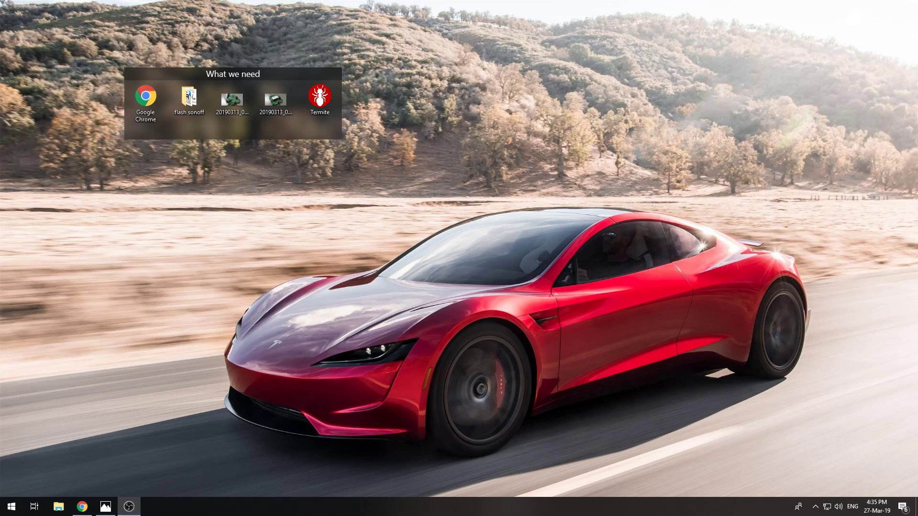
- Open Termite and compare its 115200 serial baud rate with the console's 19200 line
double_click(323, 112)
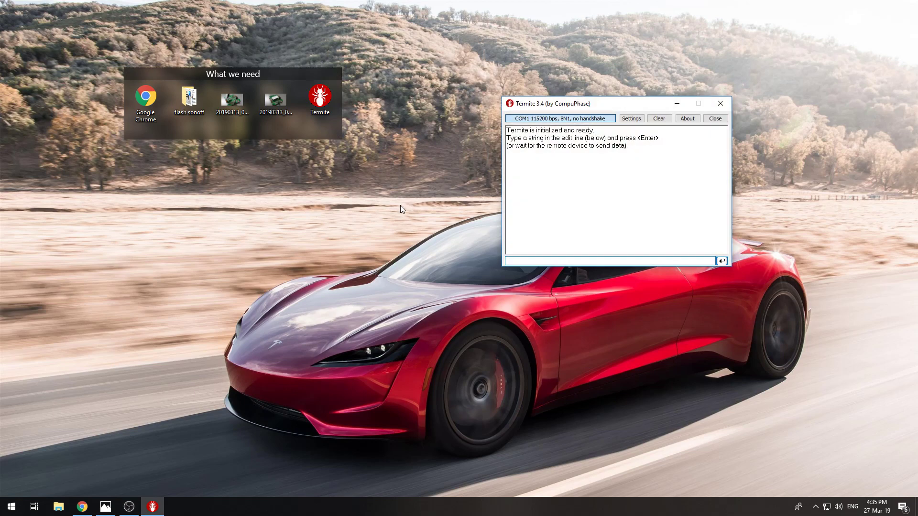
left_click(631, 118)
left_click(560, 158)
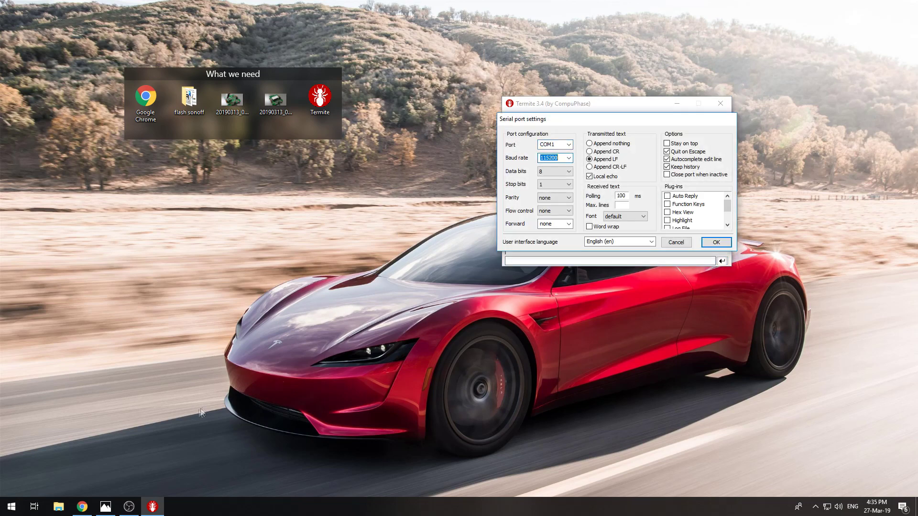
left_click(85, 507)
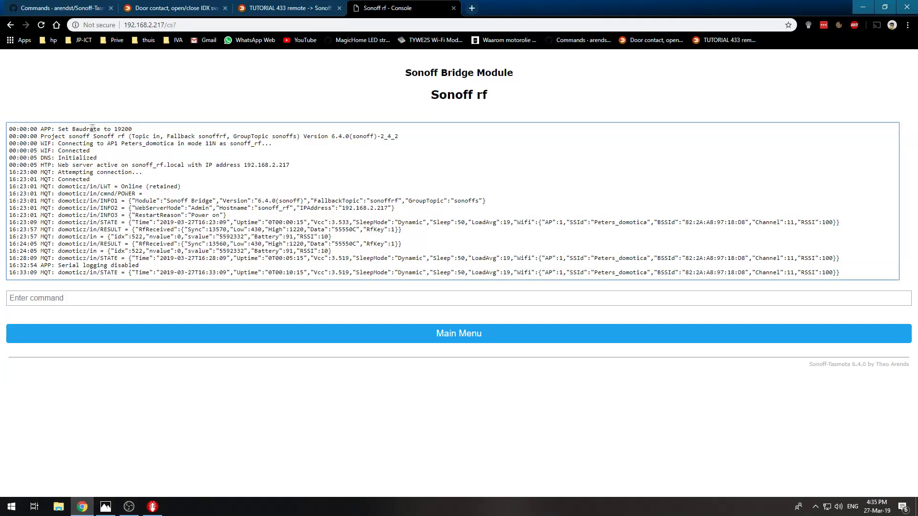
left_click_drag(42, 128, 138, 128)
left_click(141, 128)
double_click(114, 129)
left_click(114, 129)
left_click_drag(114, 129, 140, 132)
- Confirm Termite's settings, close Termite, and return to the Sonoff rf main menu
left_click(152, 507)
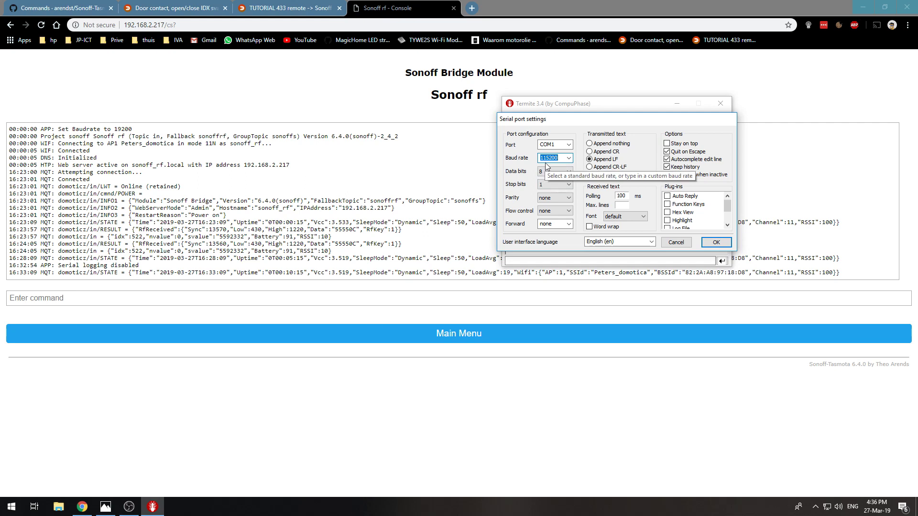
left_click(559, 159)
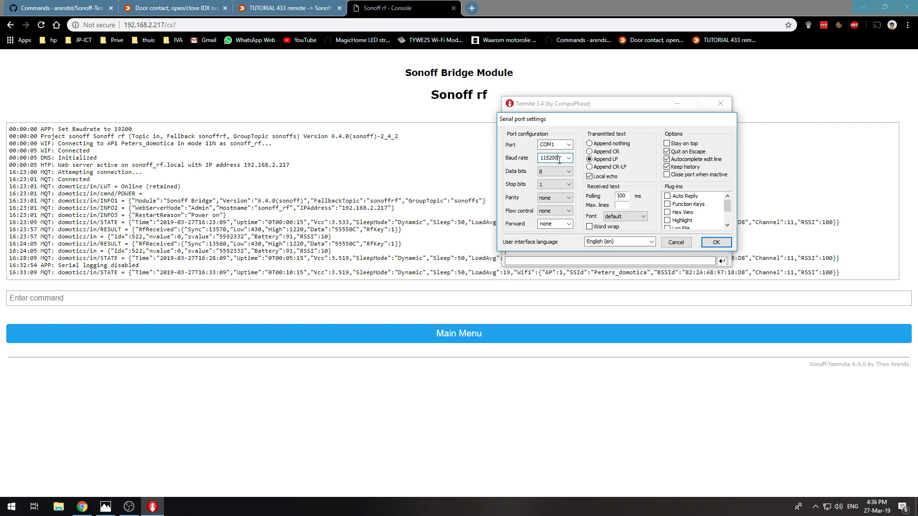
left_click(716, 242)
left_click(720, 103)
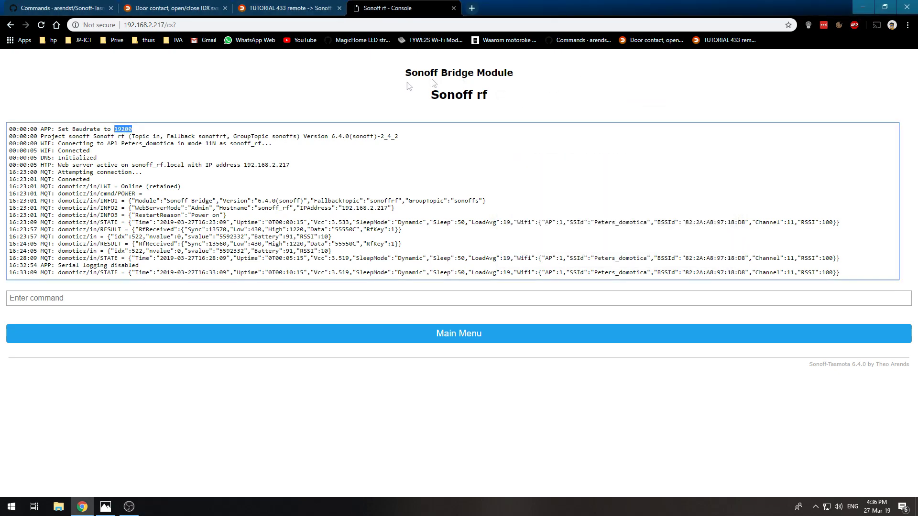
left_click(453, 340)
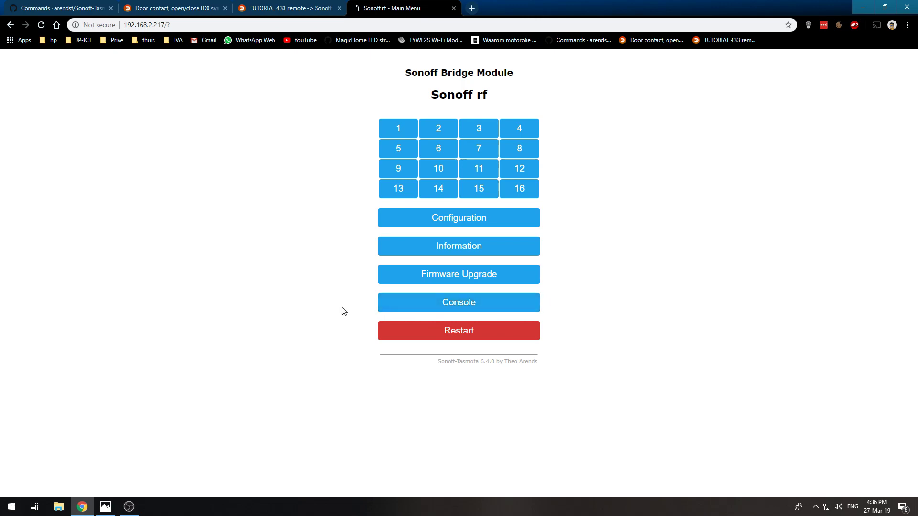
- View the RF bridge board photos in Photos, up to 20190313_093511.jpg, then hide the viewer
left_click(106, 507)
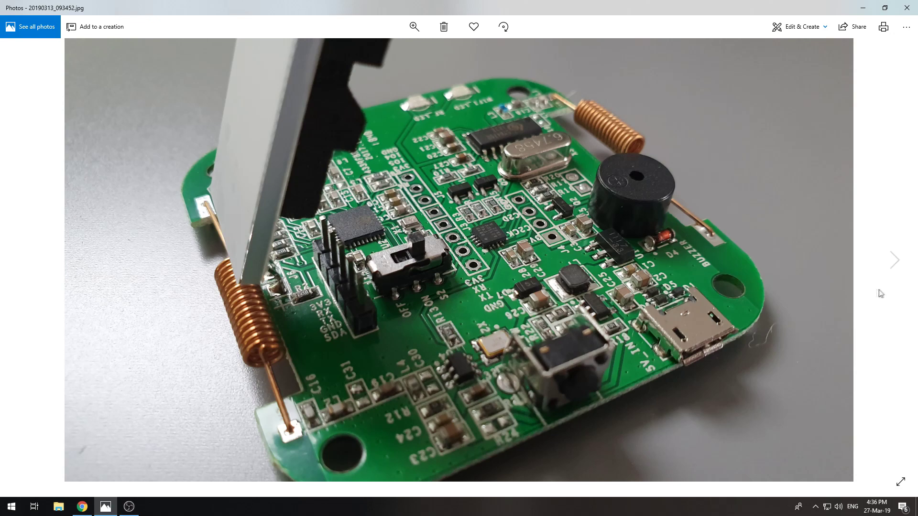
left_click(894, 261)
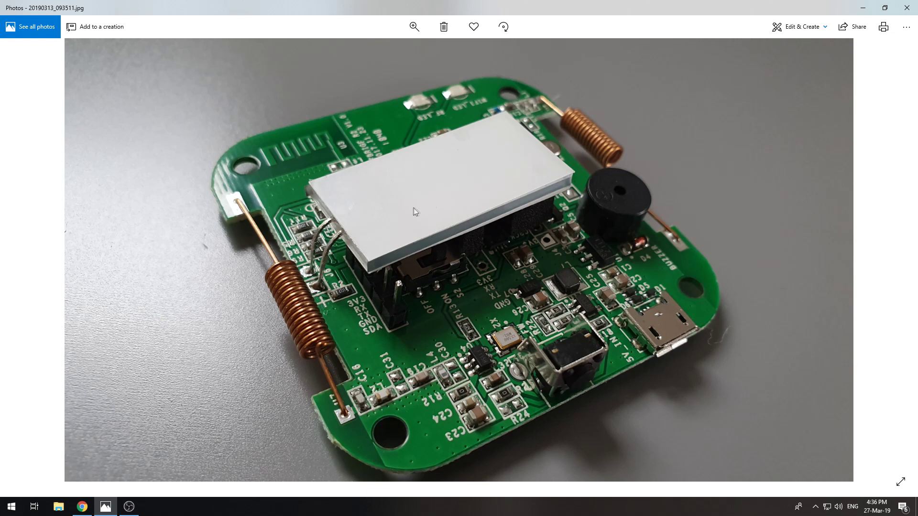
left_click(863, 8)
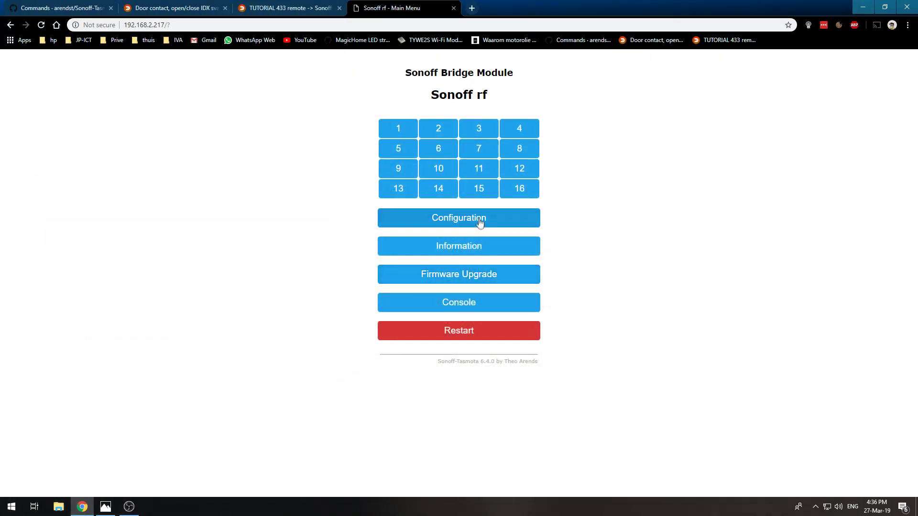
- Check that Configure Module keeps 25 Sonoff Bridge as the module type
left_click(480, 221)
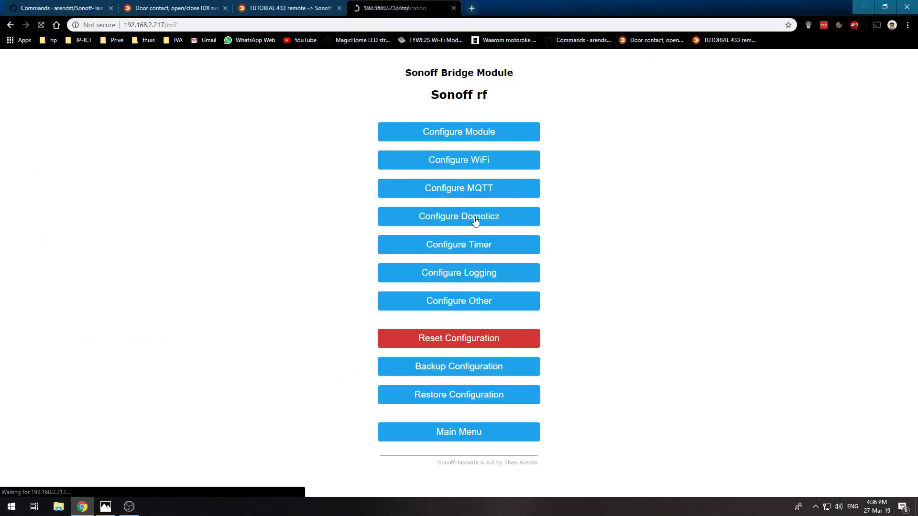
left_click(462, 134)
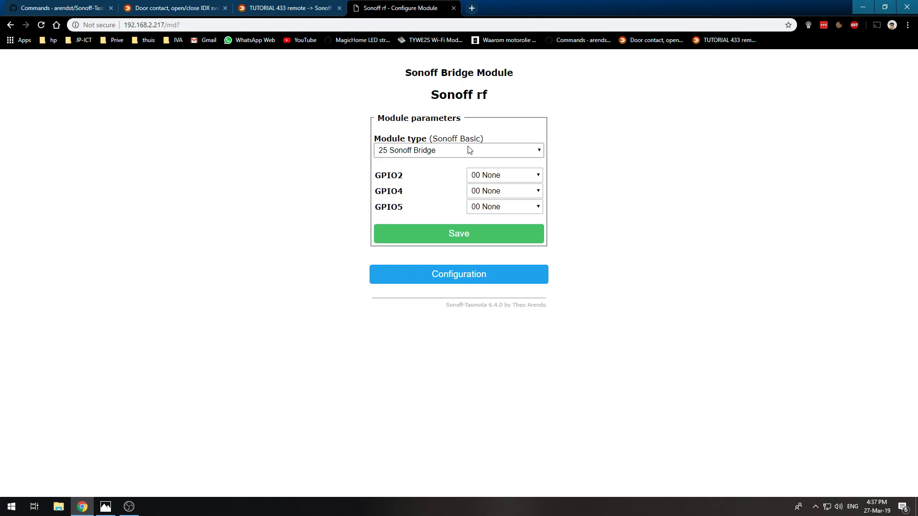
left_click(469, 150)
scroll(444, 296, "down", 3)
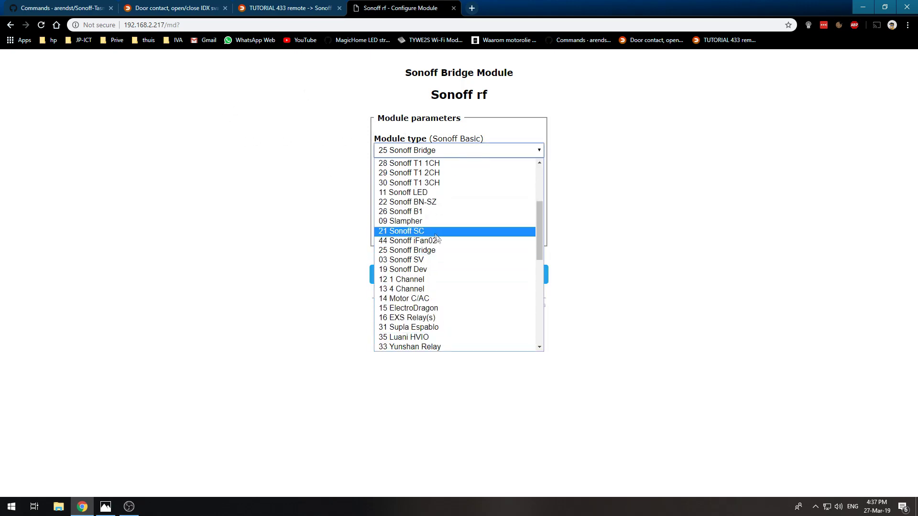
left_click(443, 247)
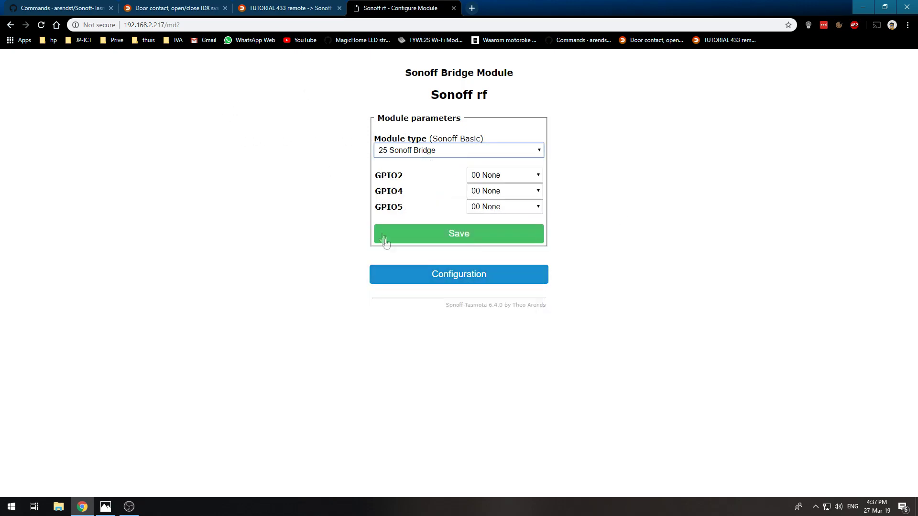
left_click(450, 281)
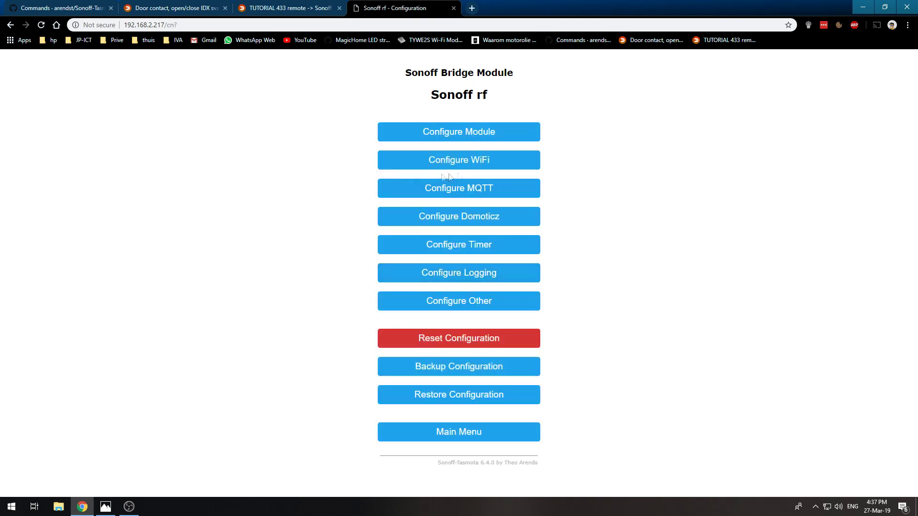
- Review the domoticz/in MQTT settings, then return to the Sonoff rf main menu
left_click(473, 189)
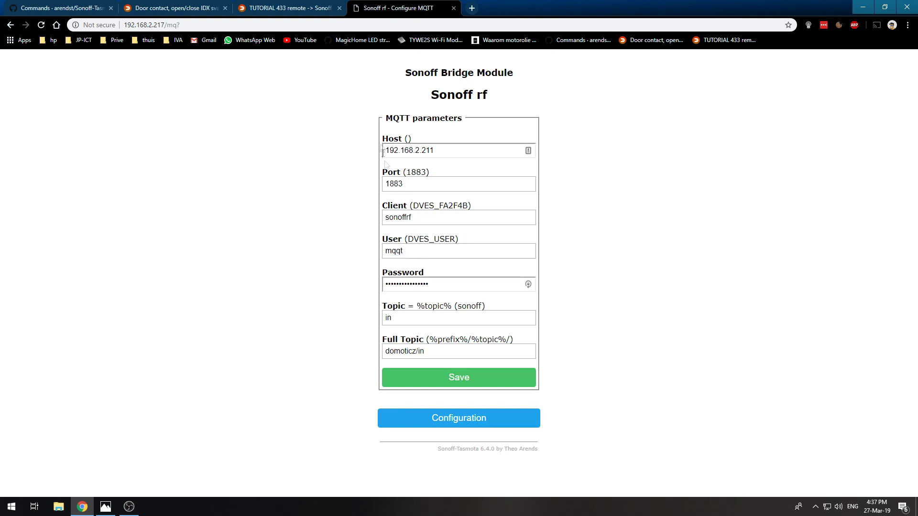
left_click(446, 422)
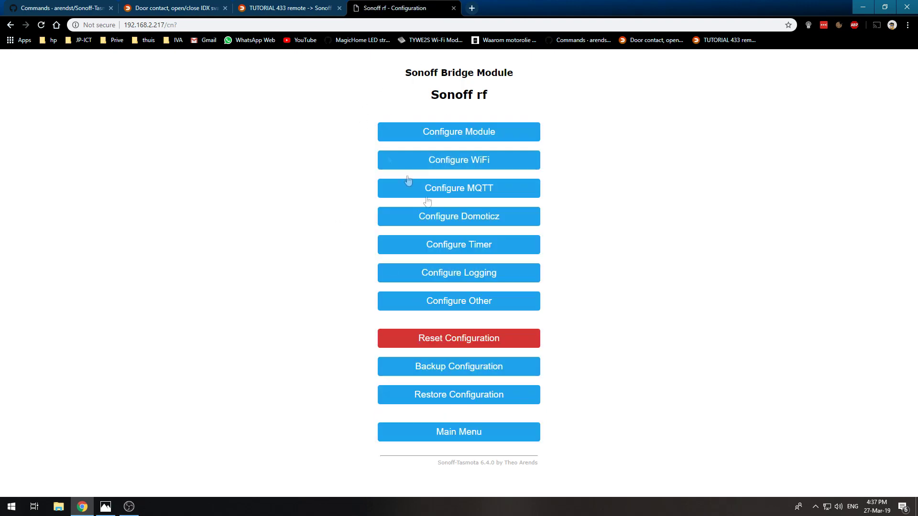
left_click(446, 433)
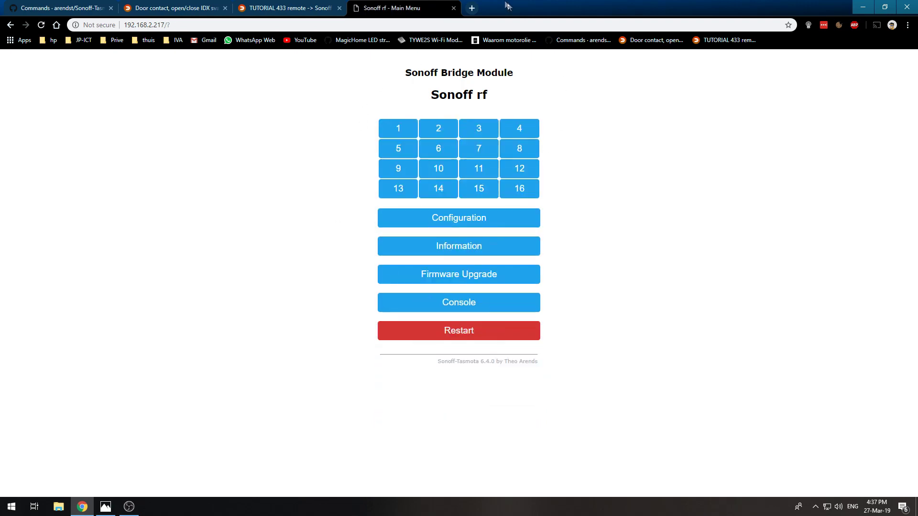
- Load the Domoticz server at 192.168.2.211:8080 in a new browser tab
left_click(472, 8)
type("192.168.2.211:8080/#/Log")
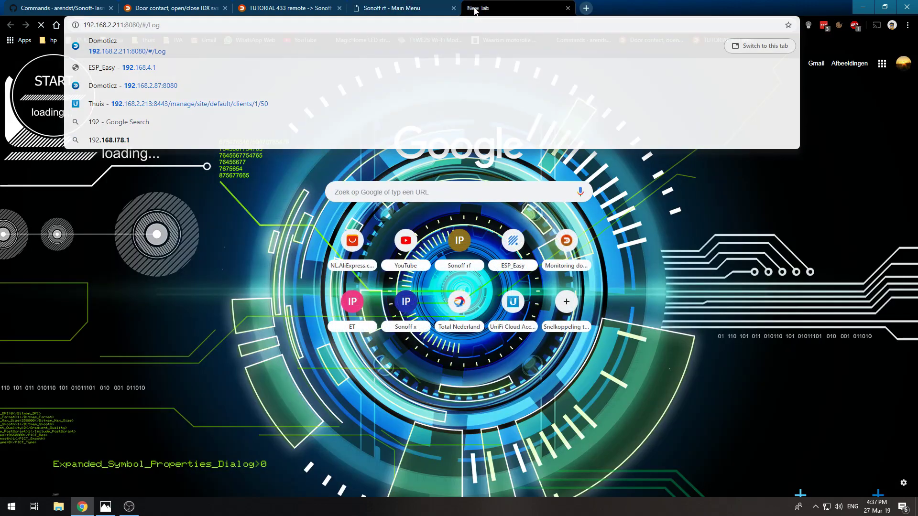
key("Return")
key("ctrl+shift+Tab")
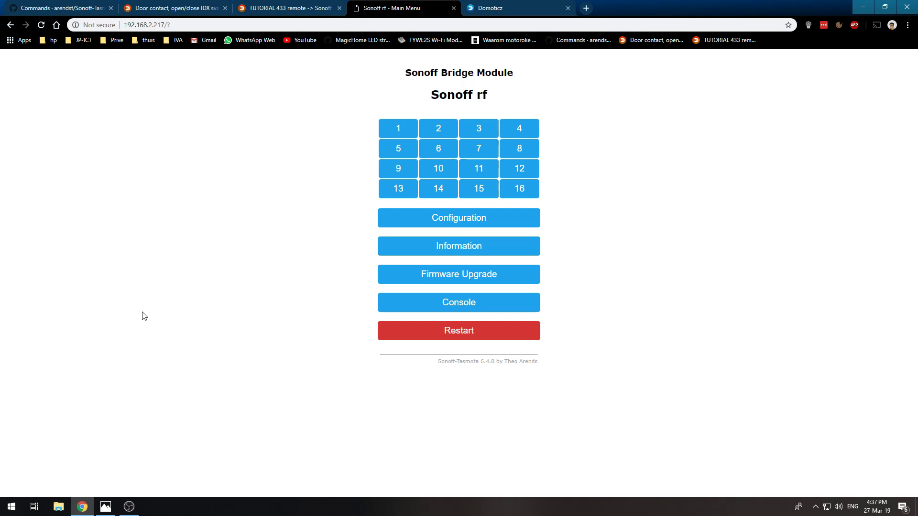
left_click(502, 7)
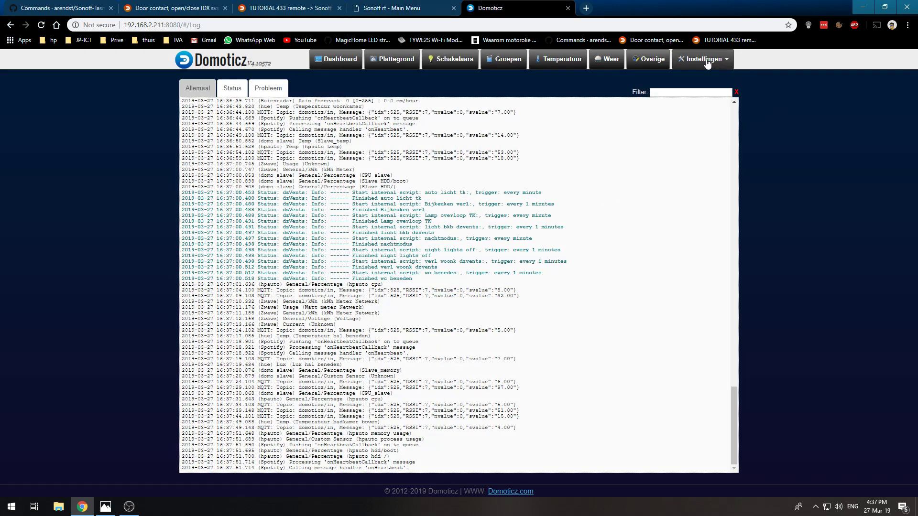
- Show the Domoticz hardware list from the Instellingen menu
mouse_move(707, 62)
left_click(694, 101)
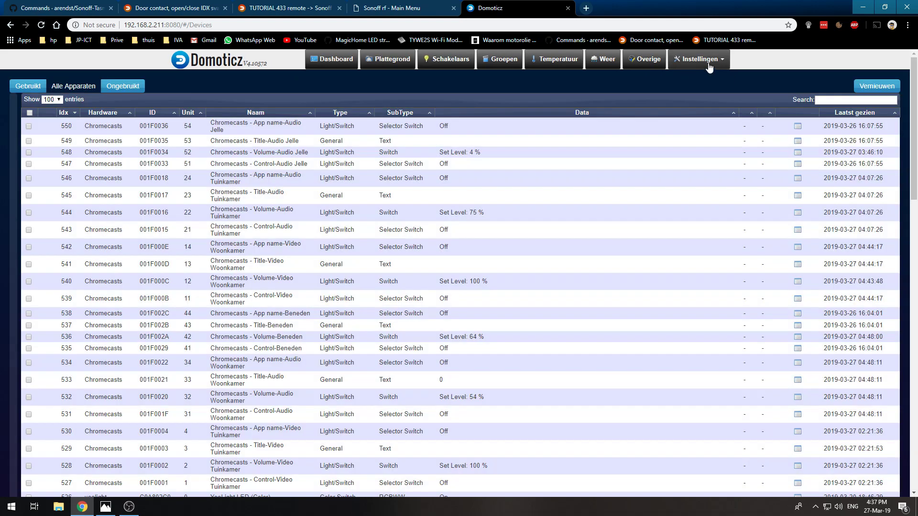
mouse_move(708, 67)
left_click(696, 94)
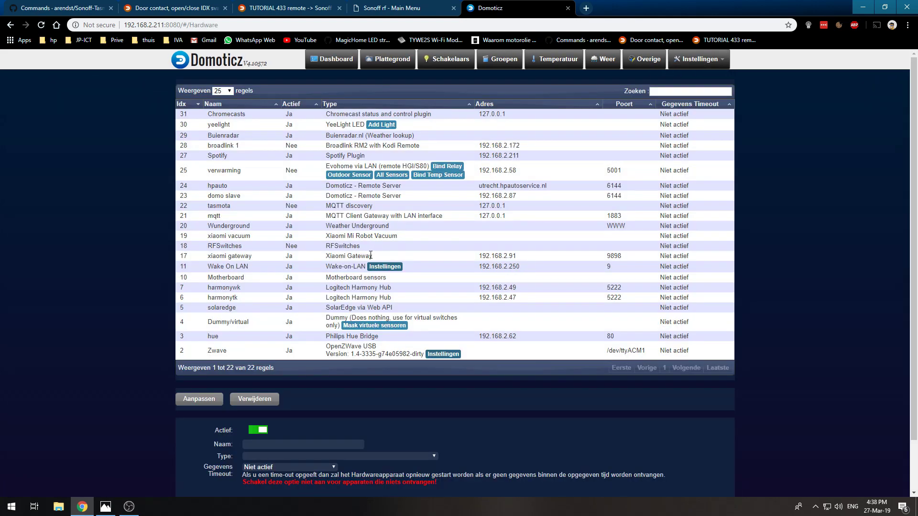
- Start a Dummy virtual sensor of type Elektra (Aktueel+Teller), then cancel it
left_click(362, 329)
left_click(454, 266)
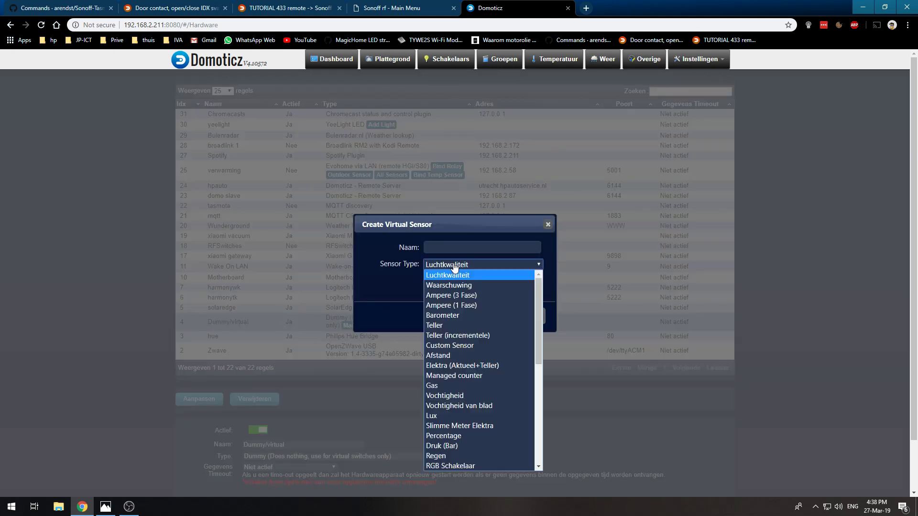
left_click(461, 366)
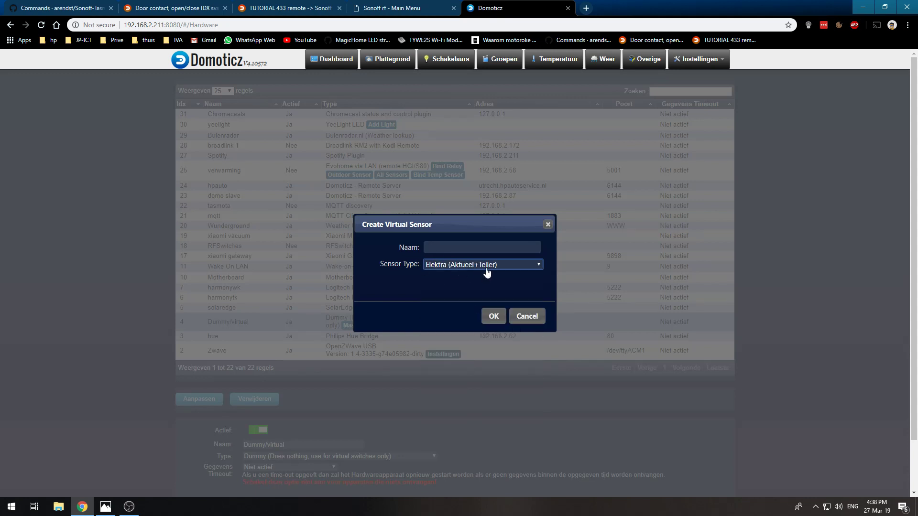
left_click(459, 247)
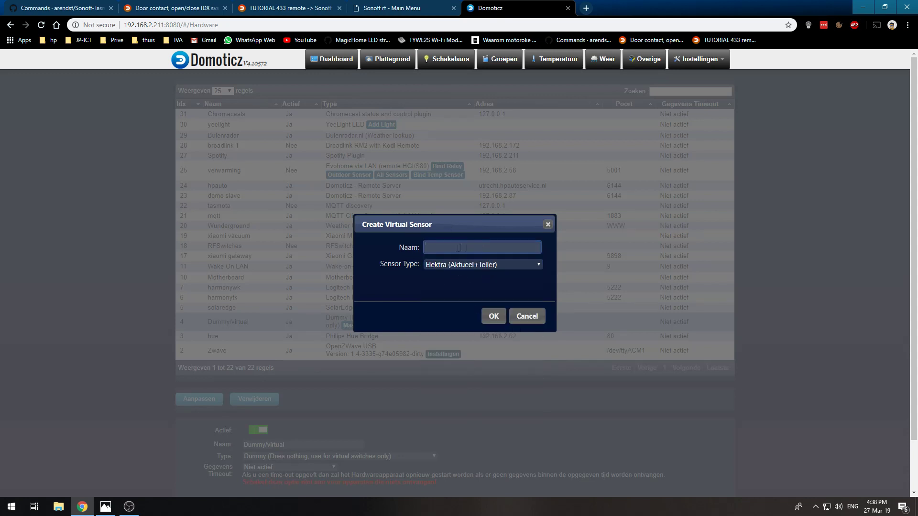
left_click(526, 316)
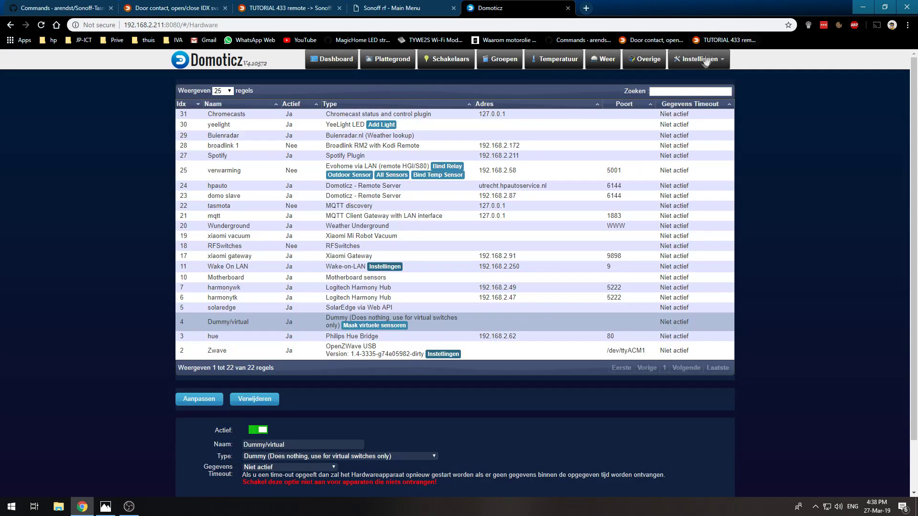
- Open the rf bridge device log from the Overige utility page, then go back
left_click(645, 60)
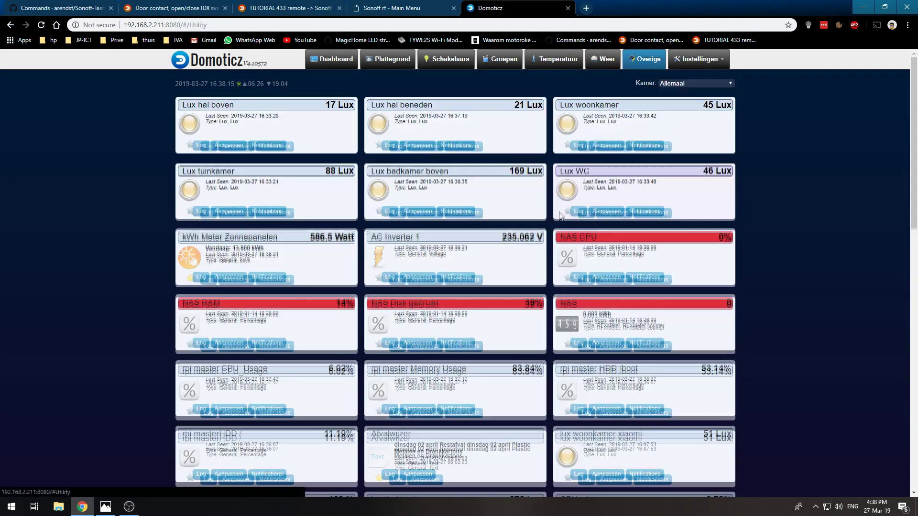
scroll(550, 268, "down", 5)
scroll(549, 264, "down", 7)
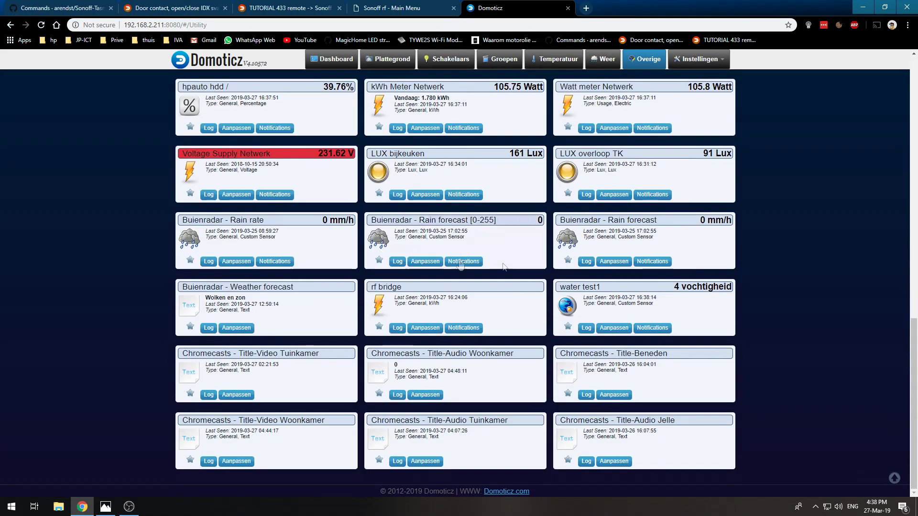
left_click(397, 327)
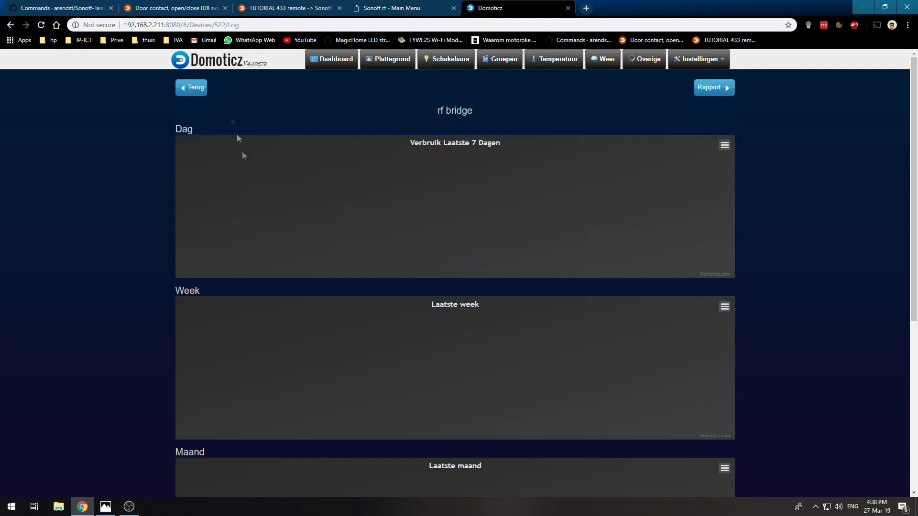
left_click(193, 88)
scroll(426, 376, "down", 7)
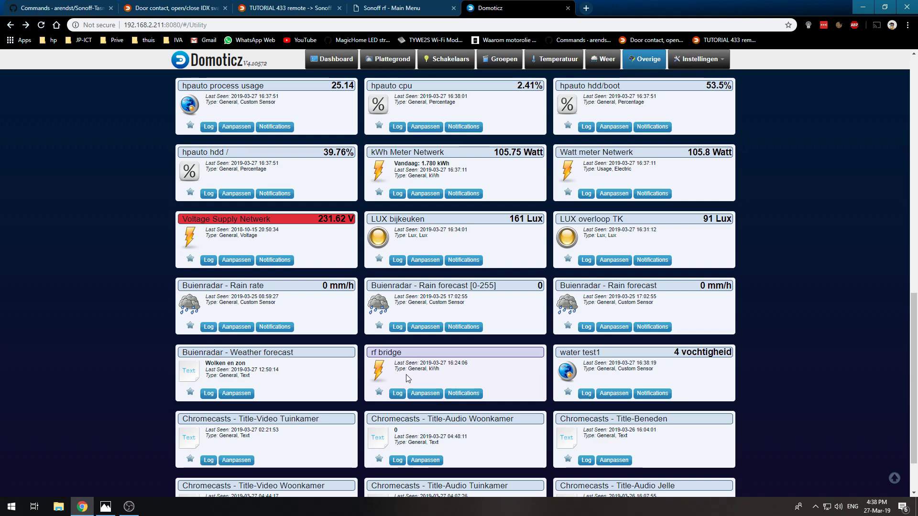
- Reopen the rf bridge log and read device number 522 from the address
left_click(395, 8)
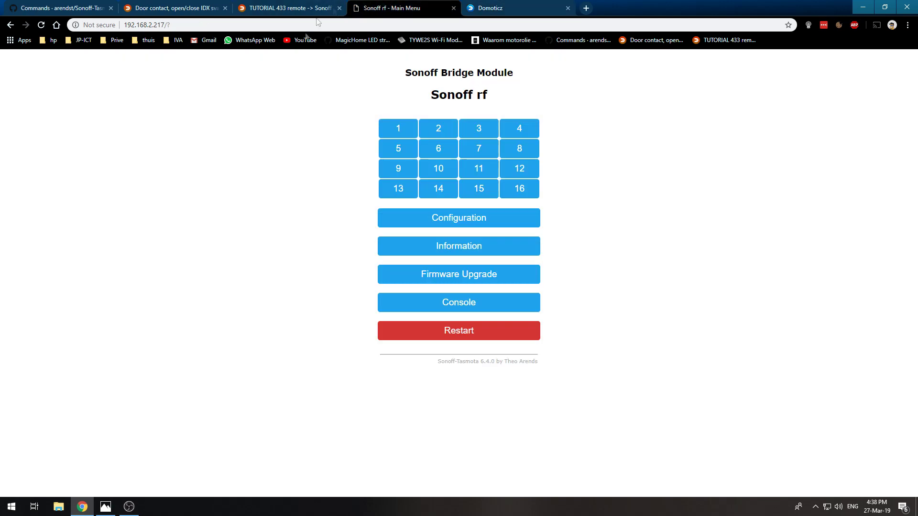
left_click(518, 10)
left_click(379, 382)
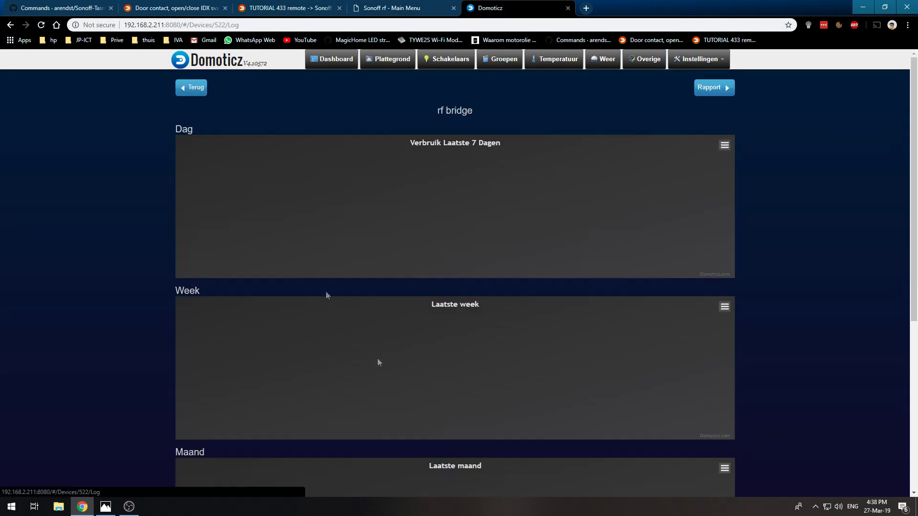
left_click_drag(211, 25, 235, 25)
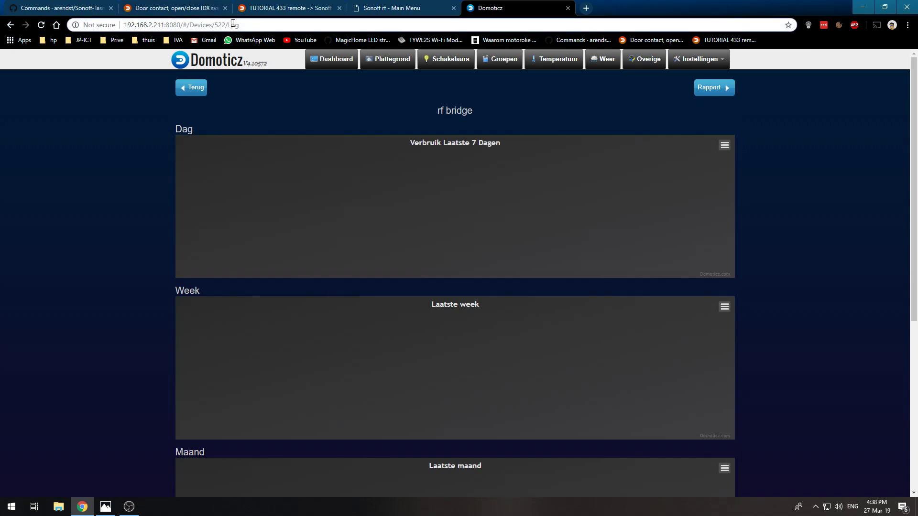
left_click(182, 91)
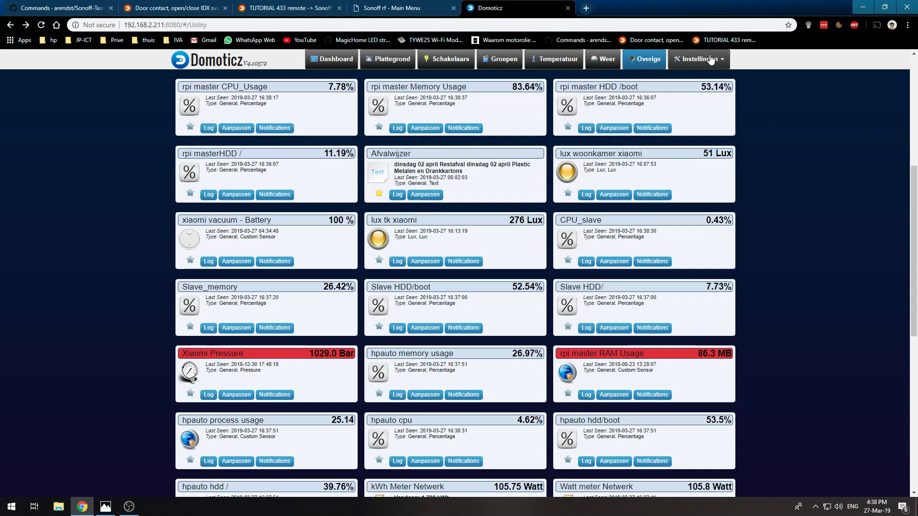
- Find idx 522 of the rf bridge row in Instellingen > Apparaten, then switch to Sonoff rf
left_click(699, 59)
left_click(695, 101)
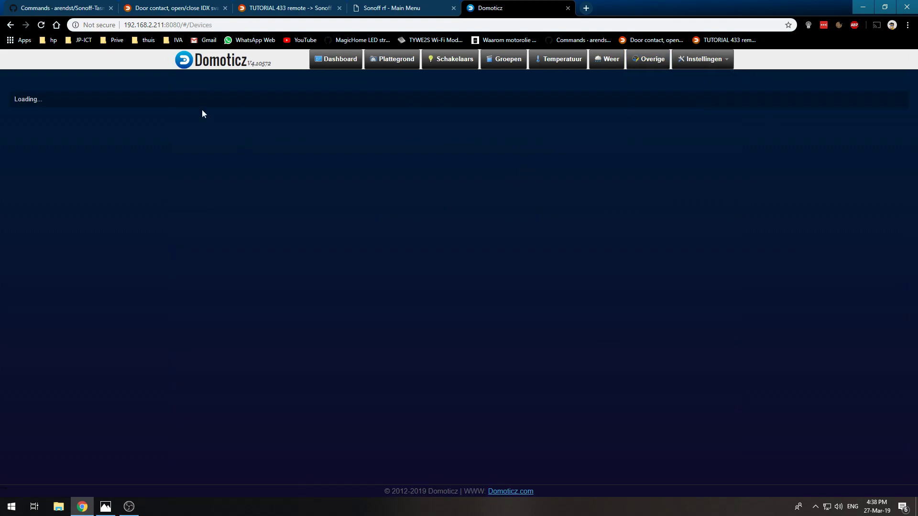
scroll(109, 202, "down", 5)
scroll(109, 202, "down", 3)
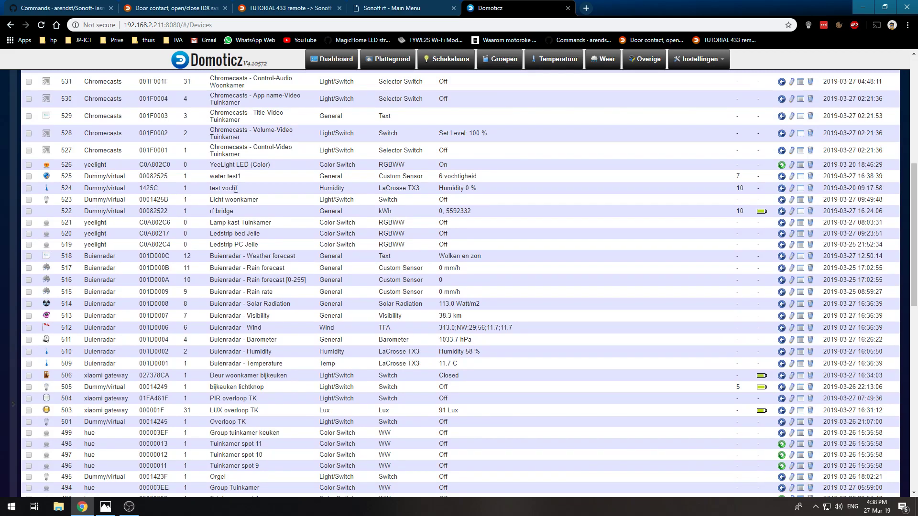
left_click_drag(234, 213, 81, 215)
left_click(387, 8)
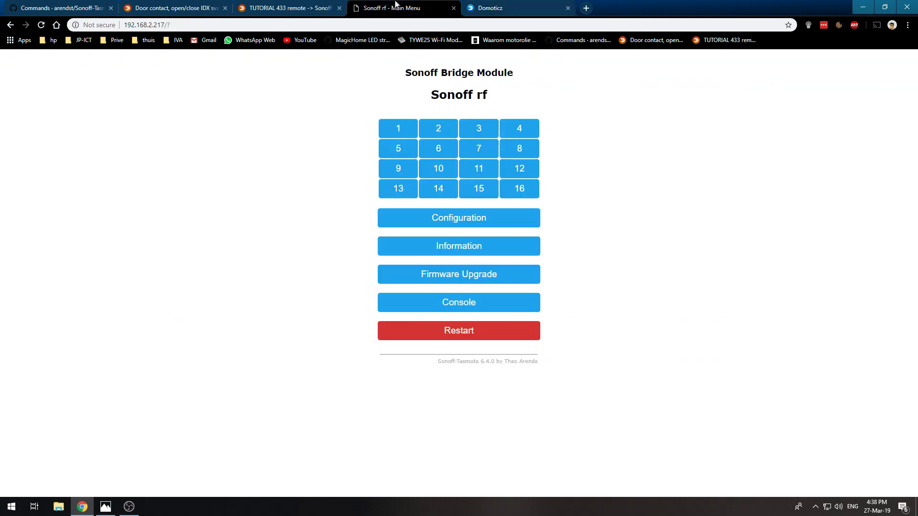
- Check that Configure Domoticz shows Sensor idx 522 in every slot, then go back unsaved
left_click(451, 221)
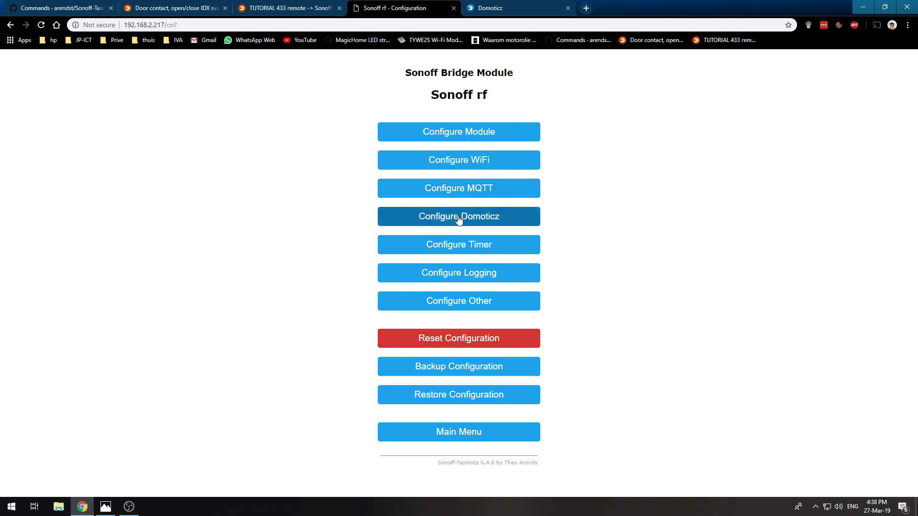
left_click(458, 219)
left_click(524, 143)
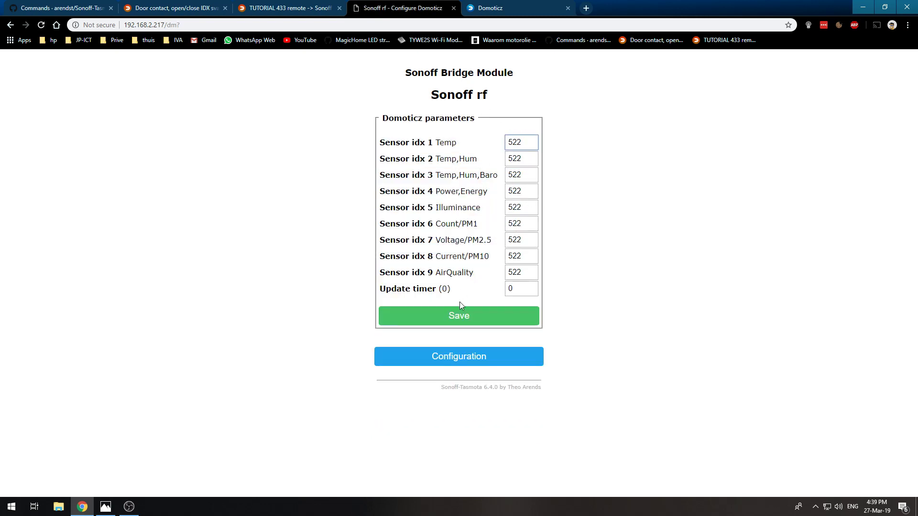
left_click(447, 358)
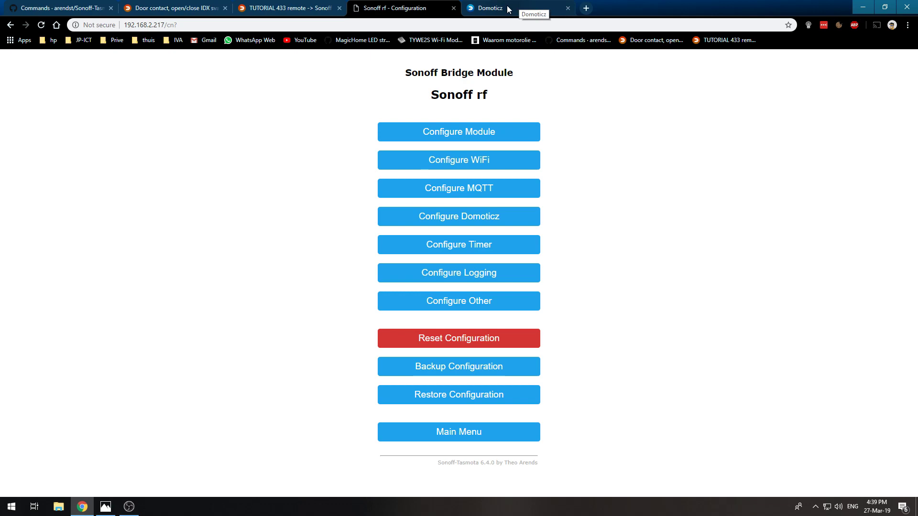
- Open the Domoticz log and highlight 5592332 in the idx 522 MQTT line
left_click(509, 9)
left_click(700, 58)
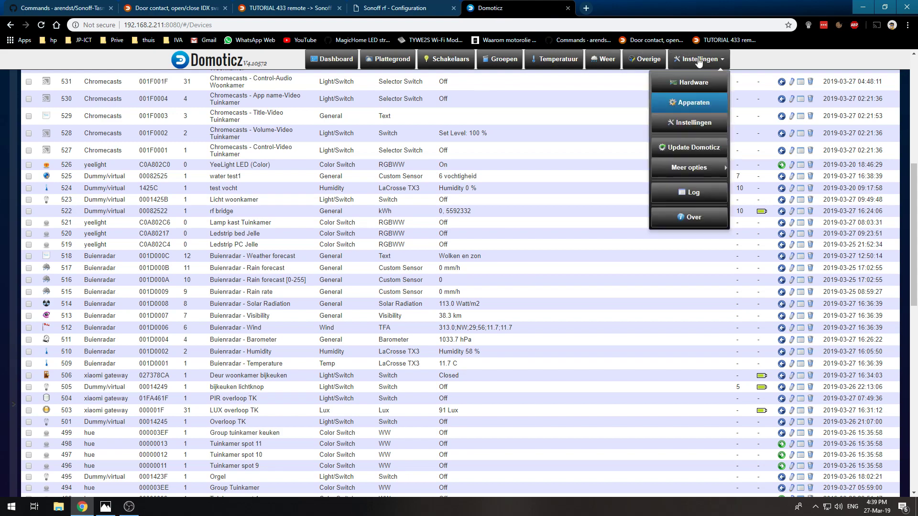
left_click(693, 192)
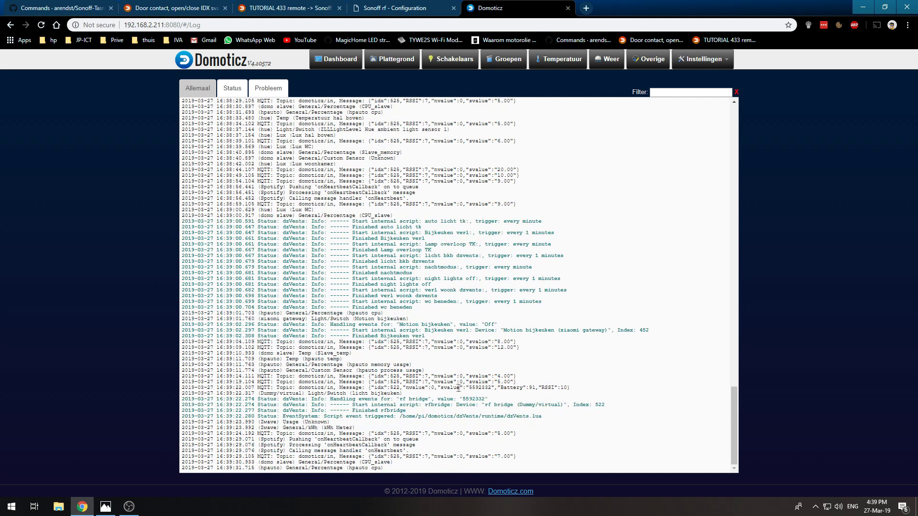
left_click_drag(469, 388, 492, 387)
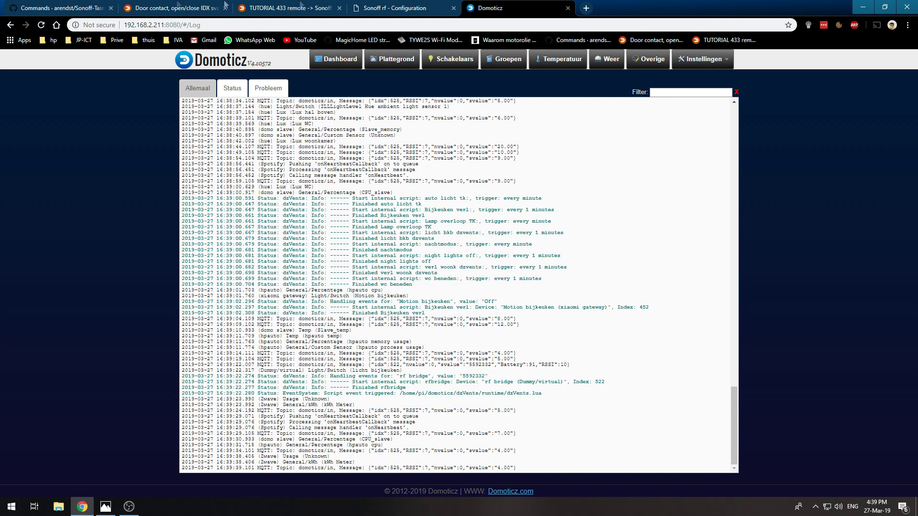
- Go to the Events page listing automation scripts via Meer opties
left_click(702, 59)
mouse_move(693, 168)
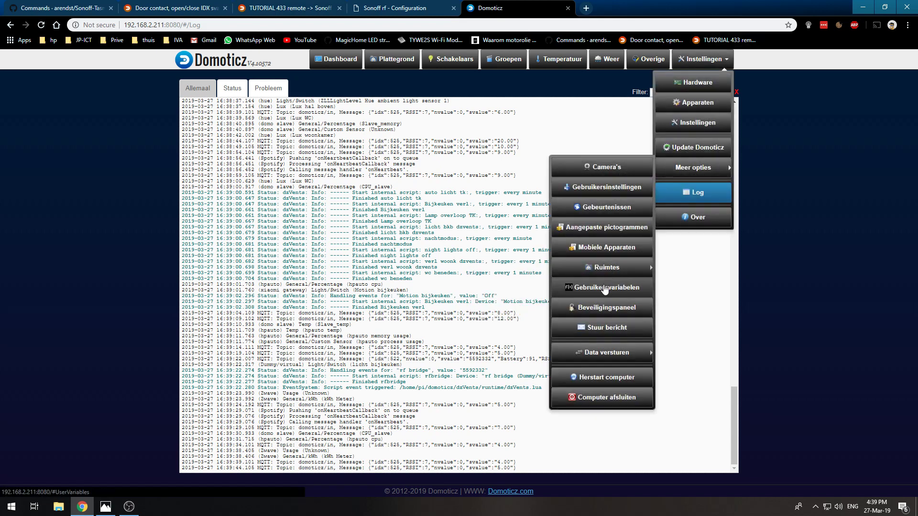
left_click(603, 208)
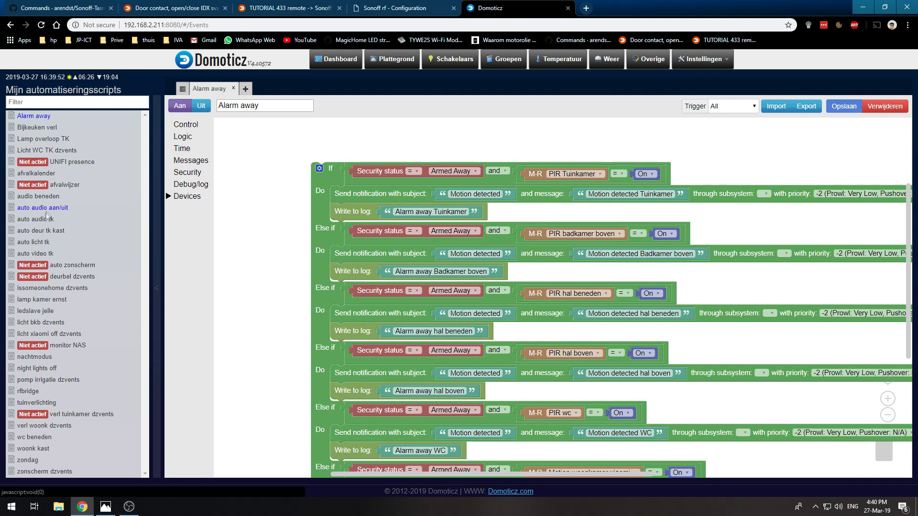
- Open the rfbridge script and compare it with the forum post's example script
left_click(29, 391)
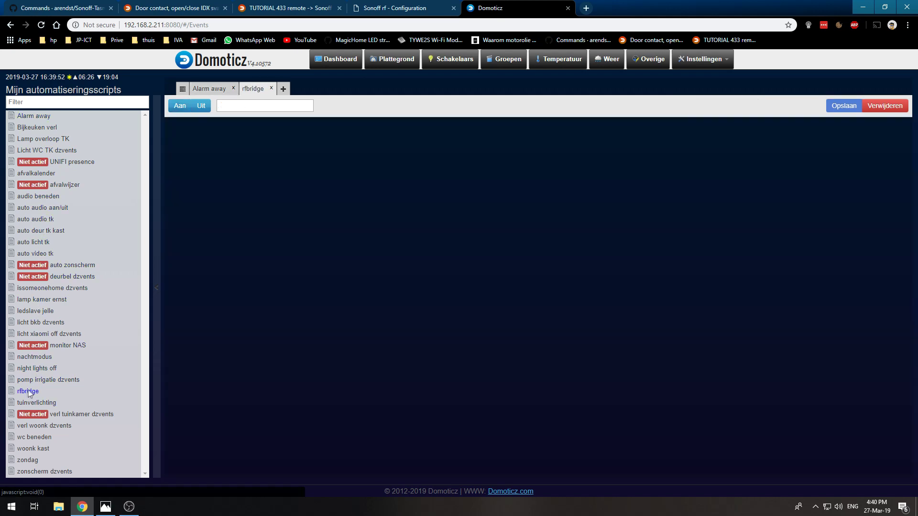
left_click(347, 222)
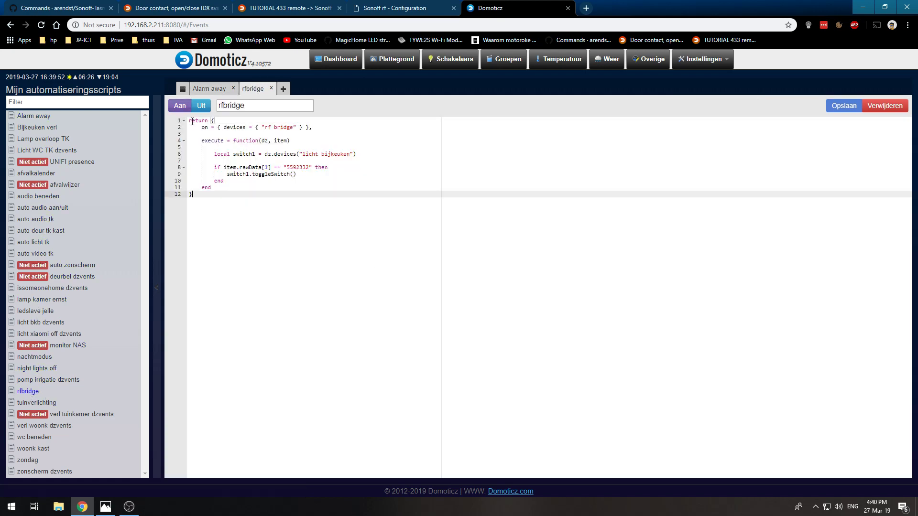
left_click(164, 6)
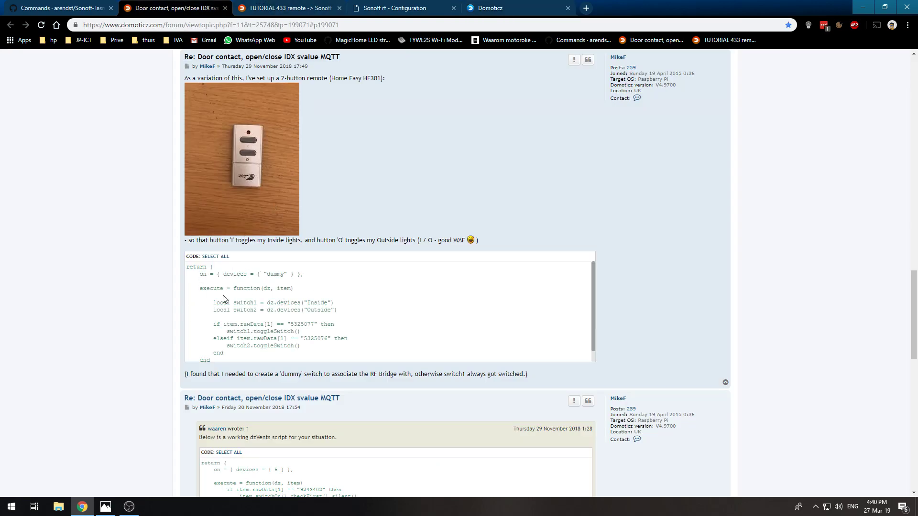
left_click(403, 6)
left_click(497, 7)
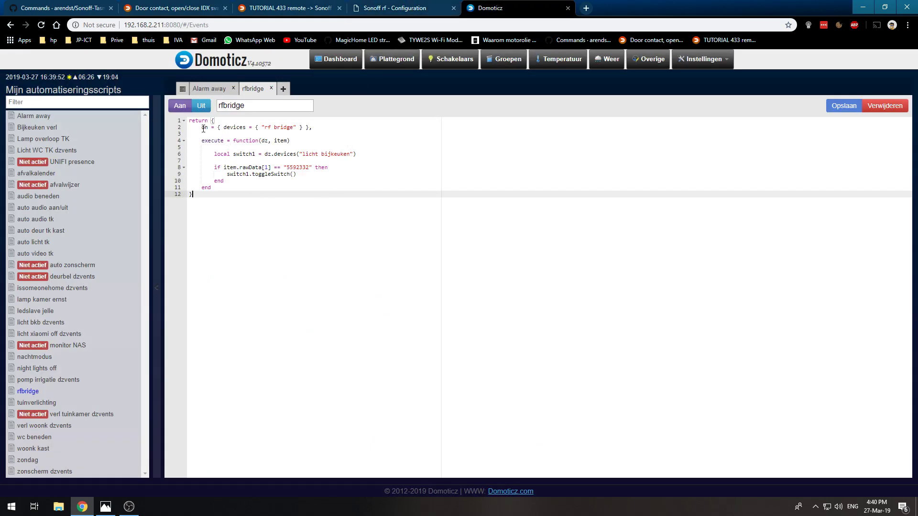
- Examine the script's rf bridge device trigger and its licht bijkeuken switch definition
left_click_drag(204, 128, 310, 128)
left_click(219, 128)
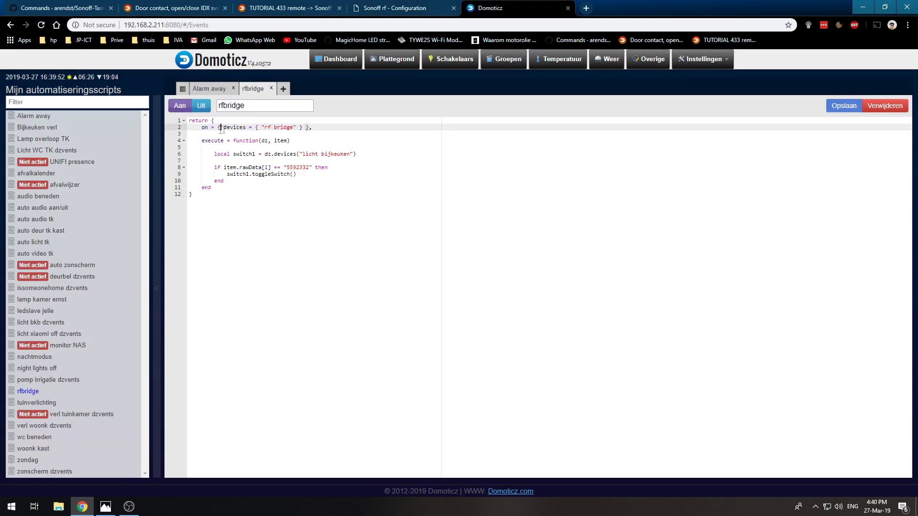
mouse_move(221, 129)
left_mouse_down()
mouse_move(310, 128)
mouse_move(215, 122)
left_mouse_up()
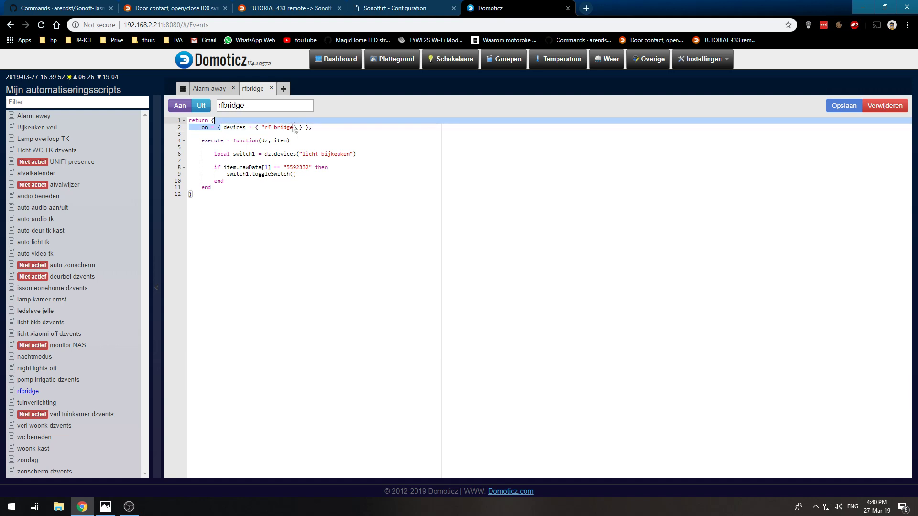
left_click(295, 128)
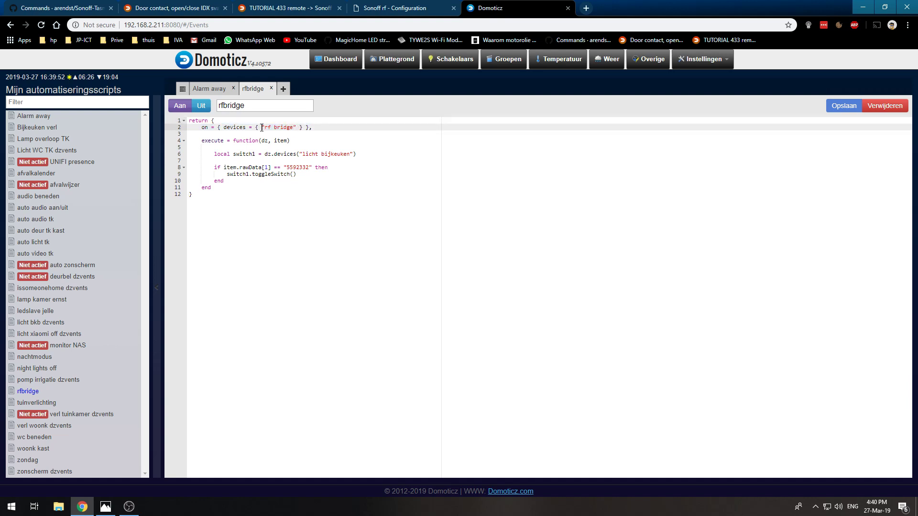
left_click_drag(262, 127, 296, 127)
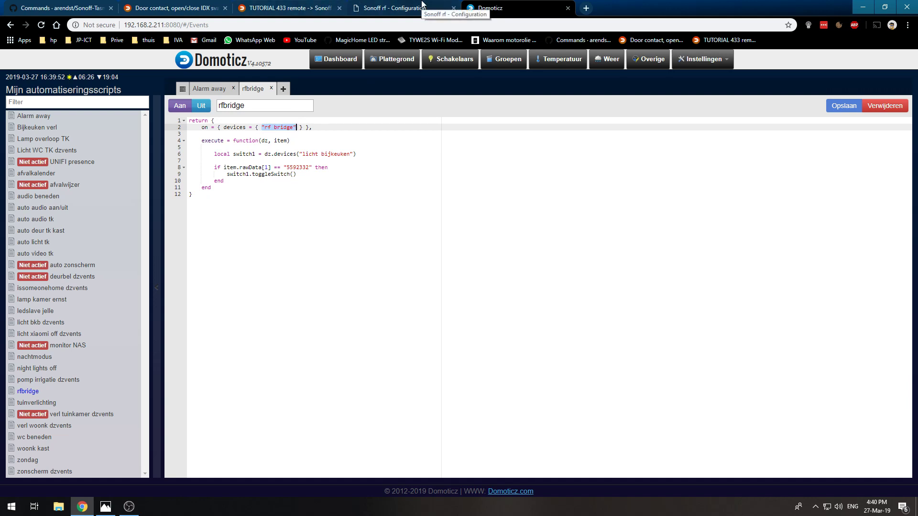
left_click(289, 197)
left_click_drag(215, 156, 321, 154)
left_click(322, 155)
left_click_drag(242, 154, 329, 154)
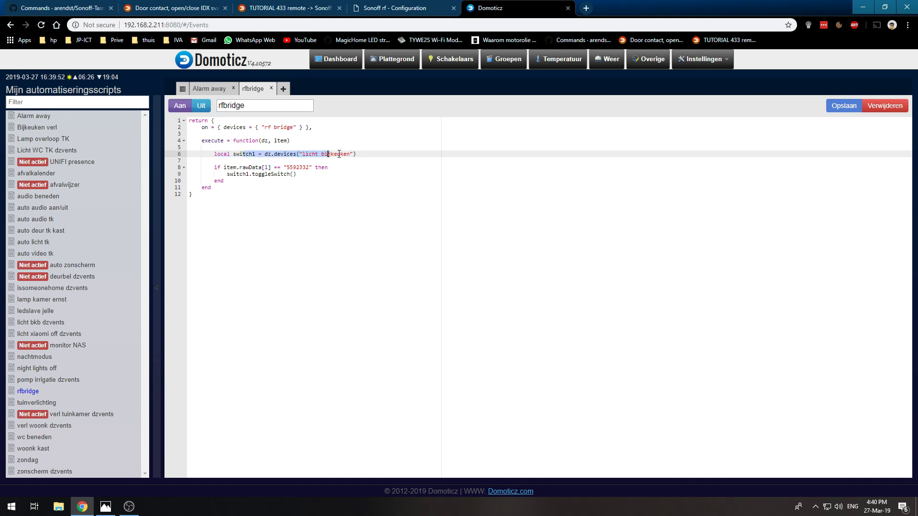
left_click(338, 154)
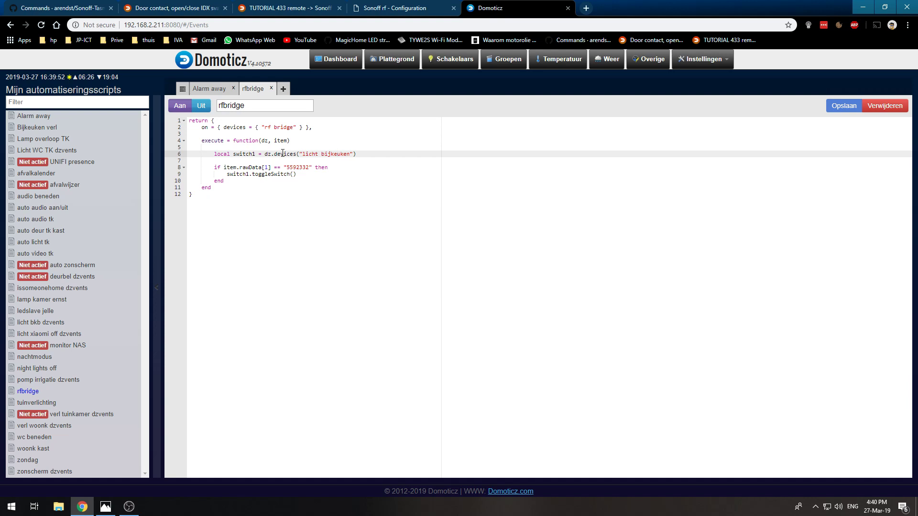
- Examine the if condition on line 8, then switch to the Sonoff rf configuration
left_click(222, 168)
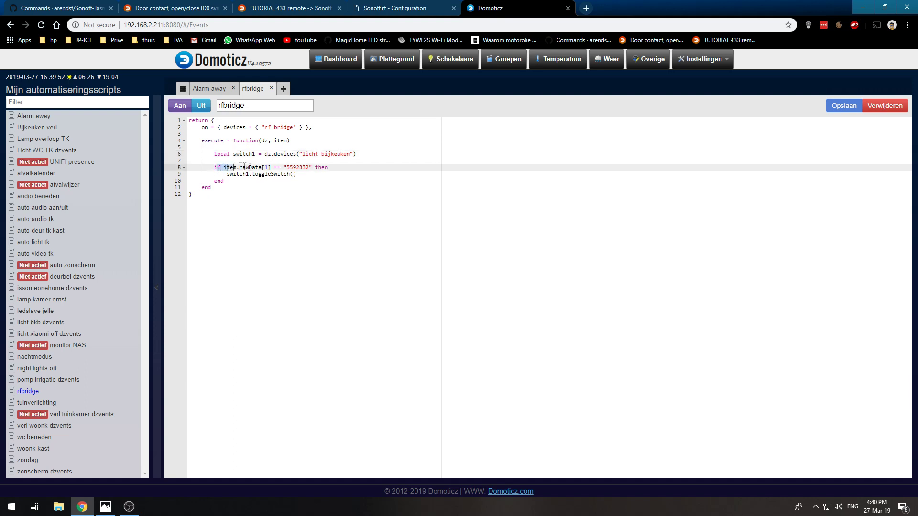
left_click_drag(224, 167, 318, 167)
left_click(401, 7)
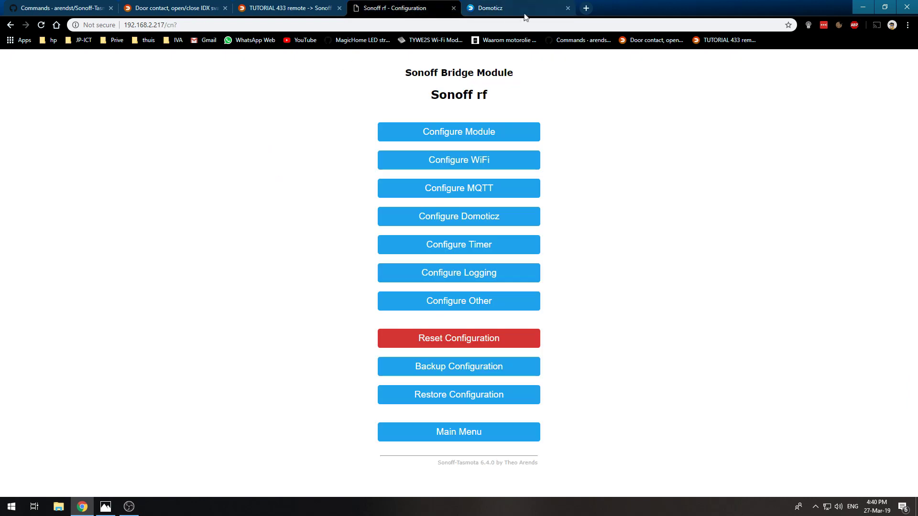
- Select the received code 5592332 in the Sonoff rf console's last line
left_click(438, 427)
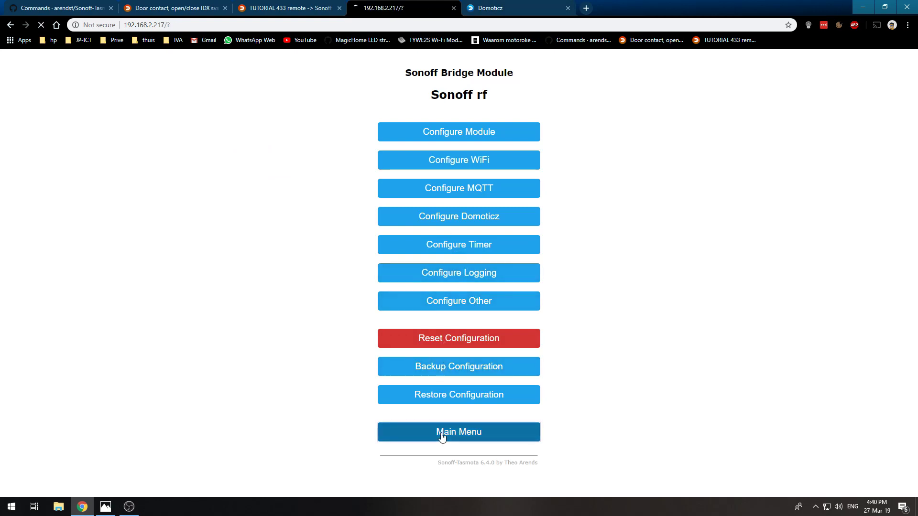
left_click(462, 305)
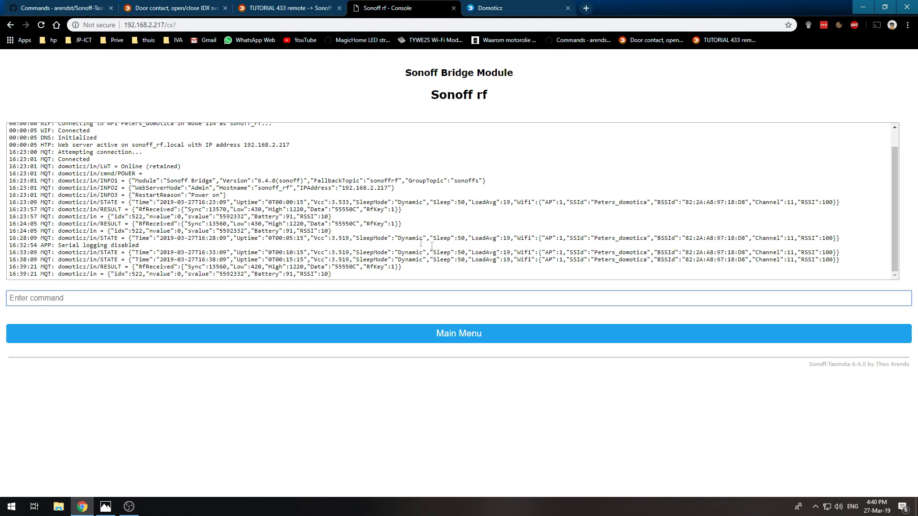
double_click(227, 275)
- Open the Domoticz log in a new tab from the rfbridge script page
left_click(482, 7)
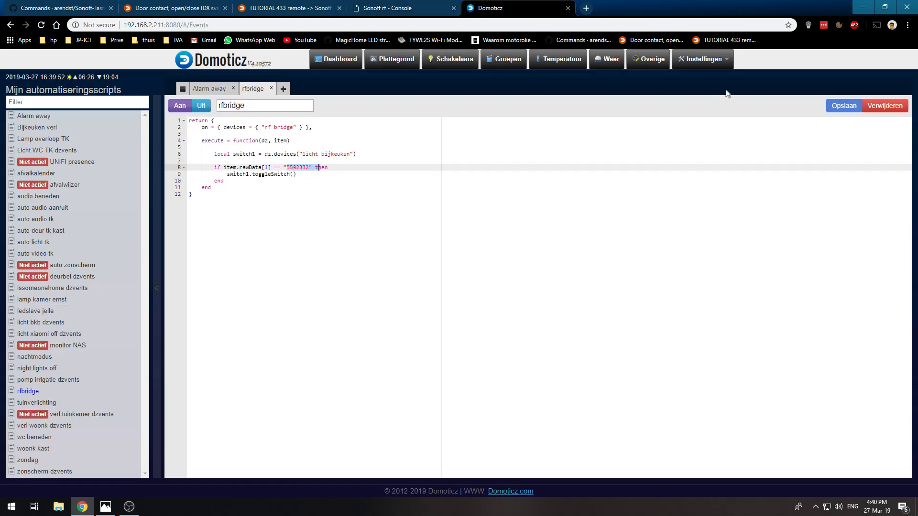
left_click(703, 59)
middle_click(703, 59)
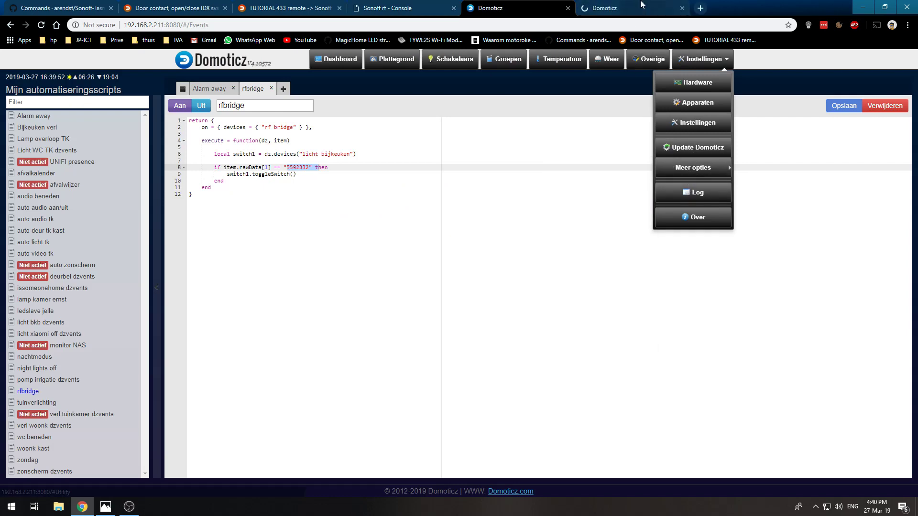
left_click(640, 7)
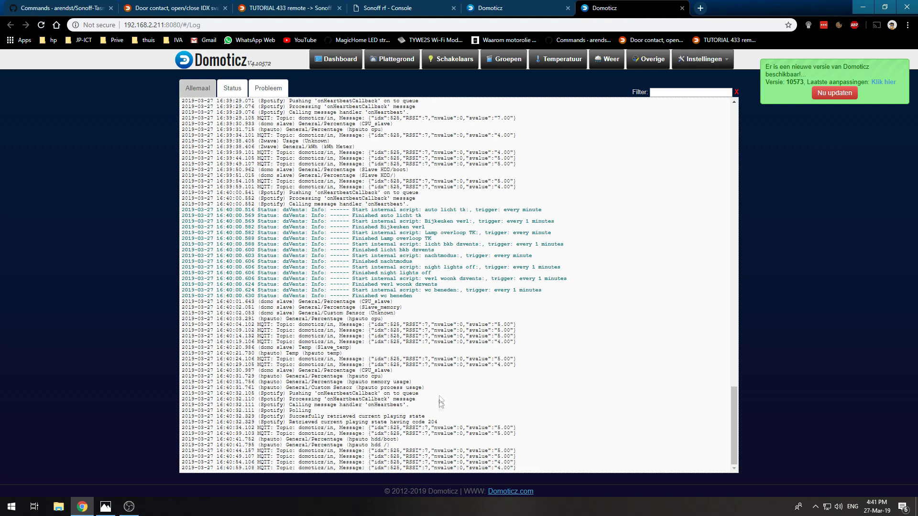
- Mark the rf bridge value 5592332 in the log, then return to the rfbridge script
scroll(404, 340, "up", 1)
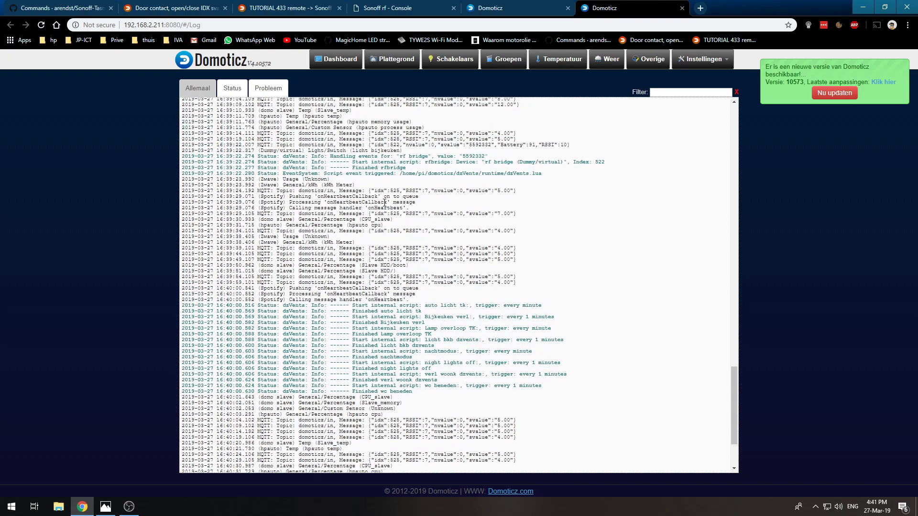
scroll(454, 146, "up", 2)
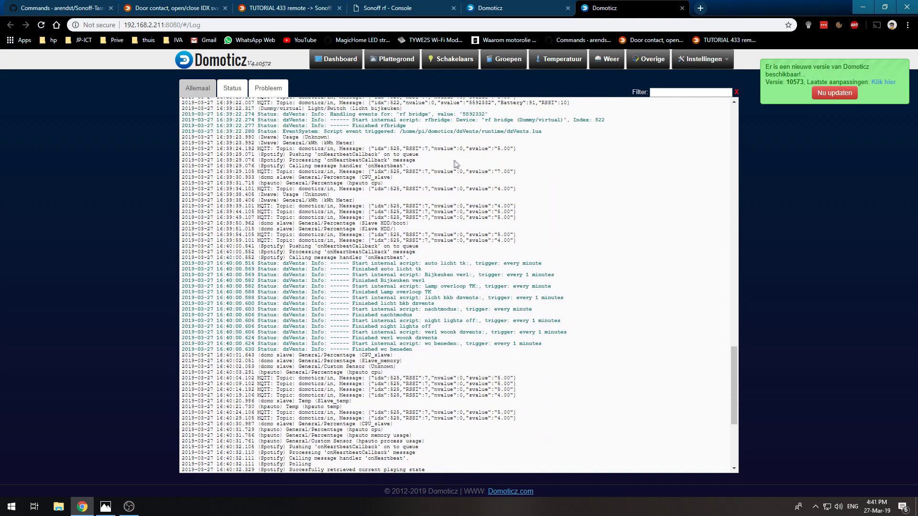
scroll(449, 149, "up", 1)
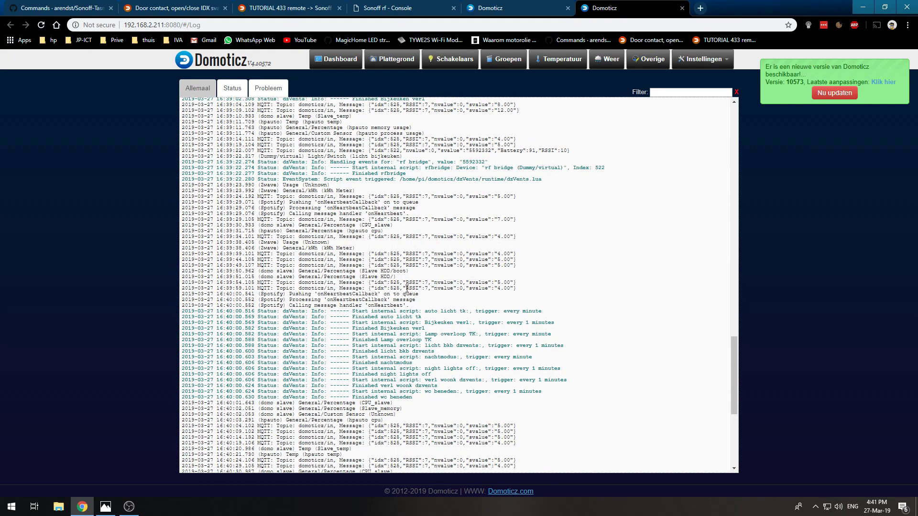
scroll(413, 241, "up", 1)
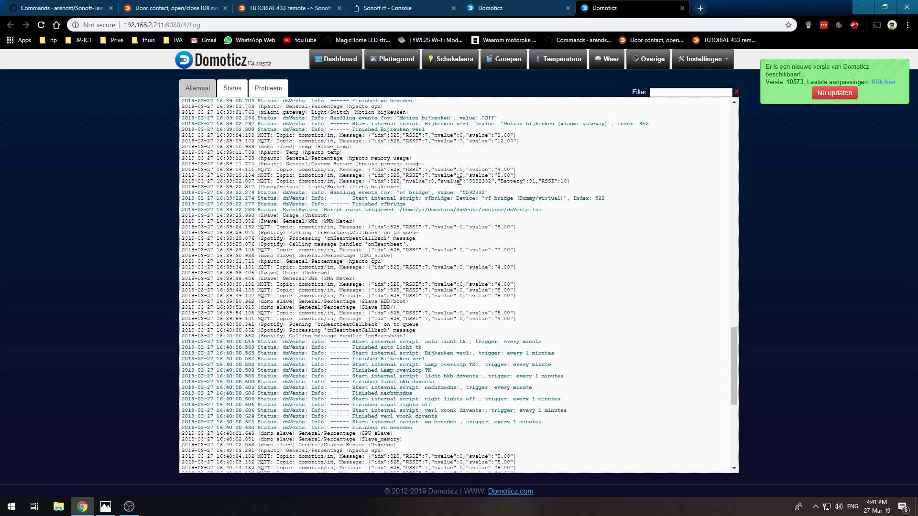
left_click_drag(459, 181, 501, 181)
key("ctrl+shift+Tab")
- Add an elseif branch toggling switch2 when item.rawData[1] equals "6546518"
left_click(311, 173)
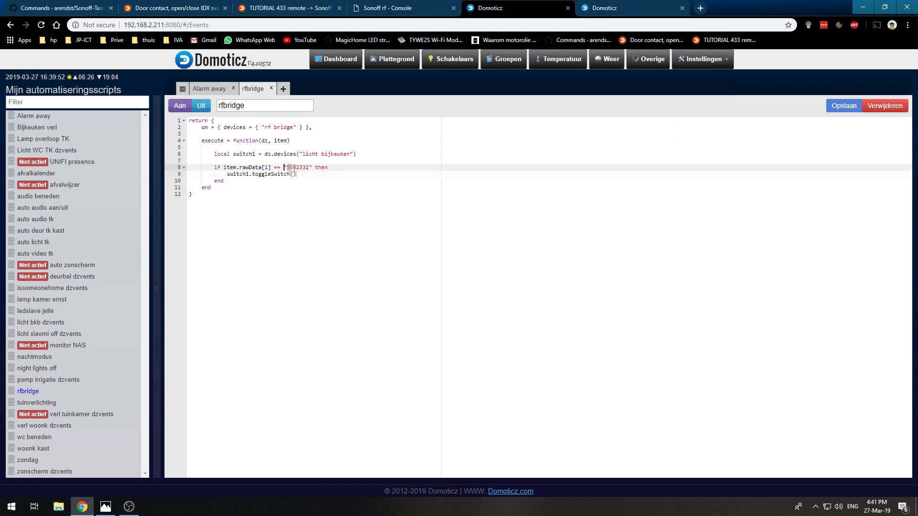
double_click(297, 167)
left_click(319, 167)
left_click_drag(231, 174, 282, 174)
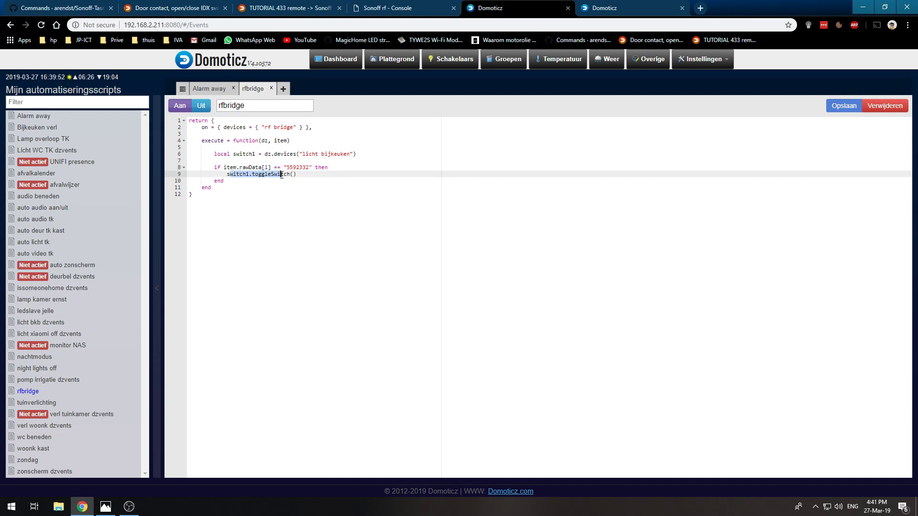
left_click(308, 174)
key("Return")
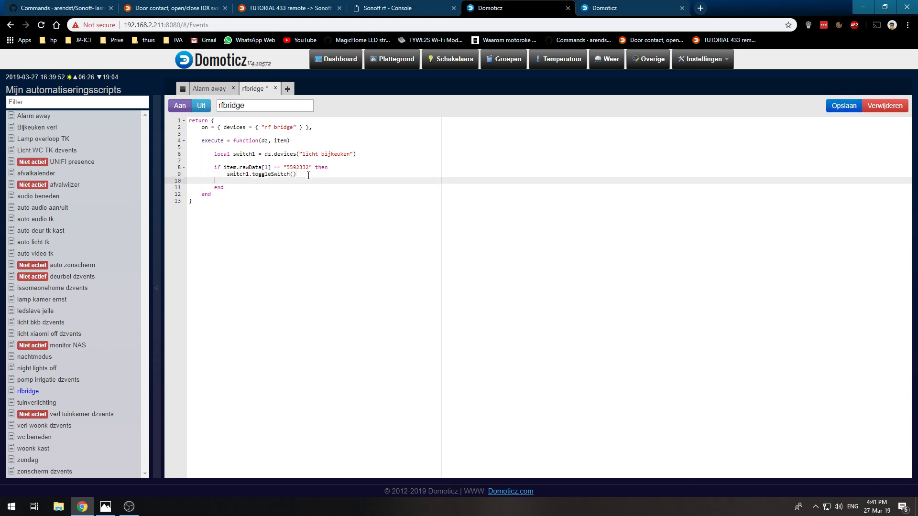
type("elseif item.rawData[1")
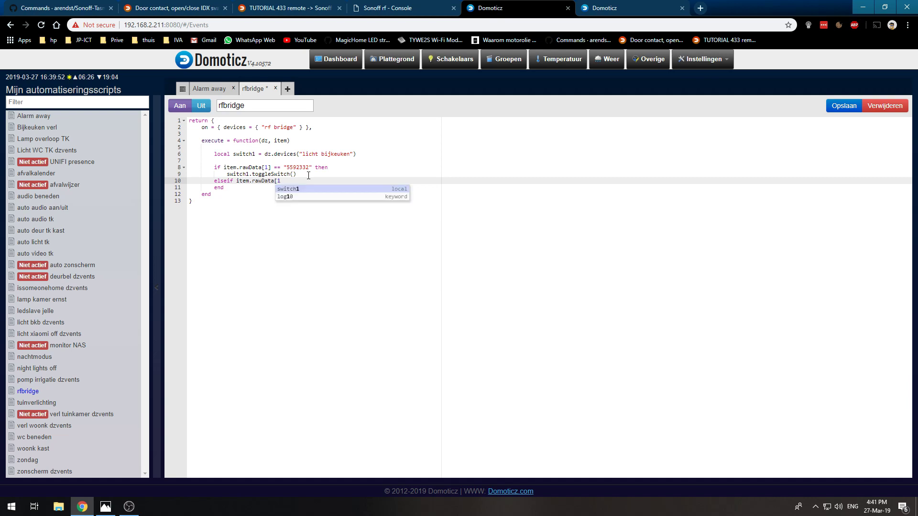
type("]")
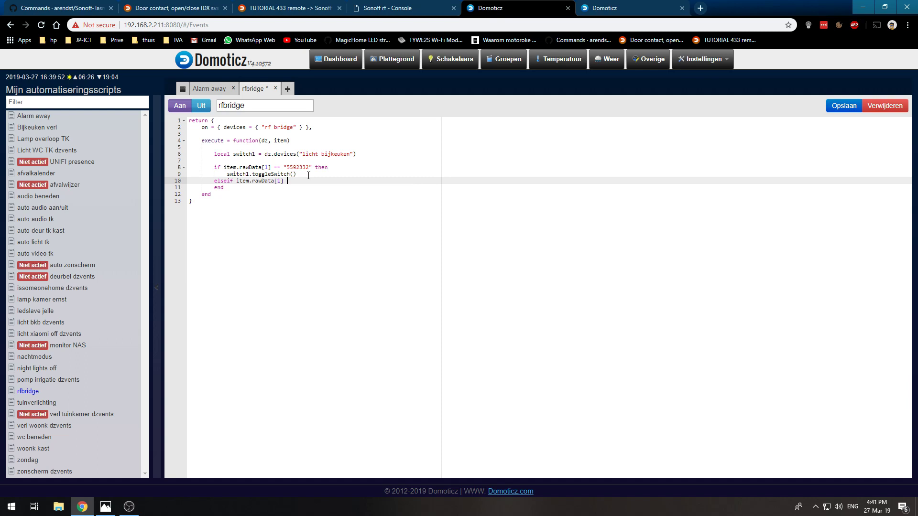
type(" == \"\" then")
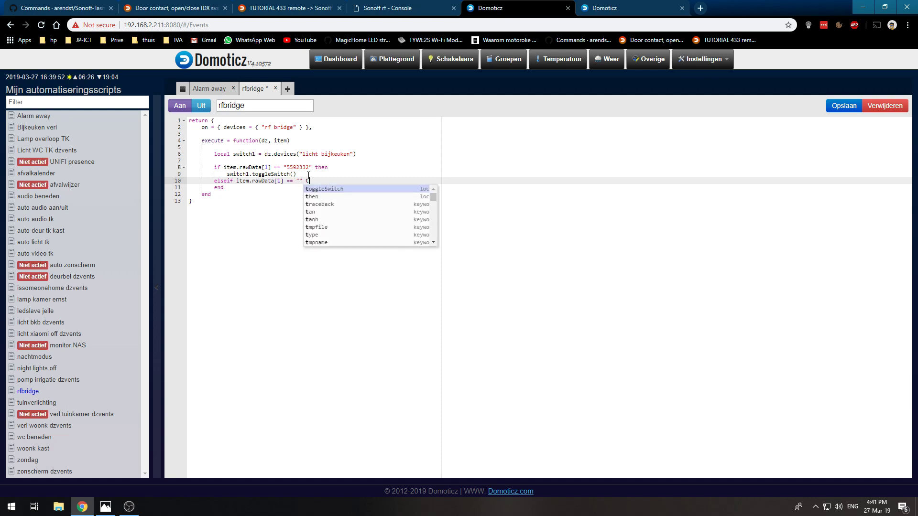
key("Return")
type("swithc")
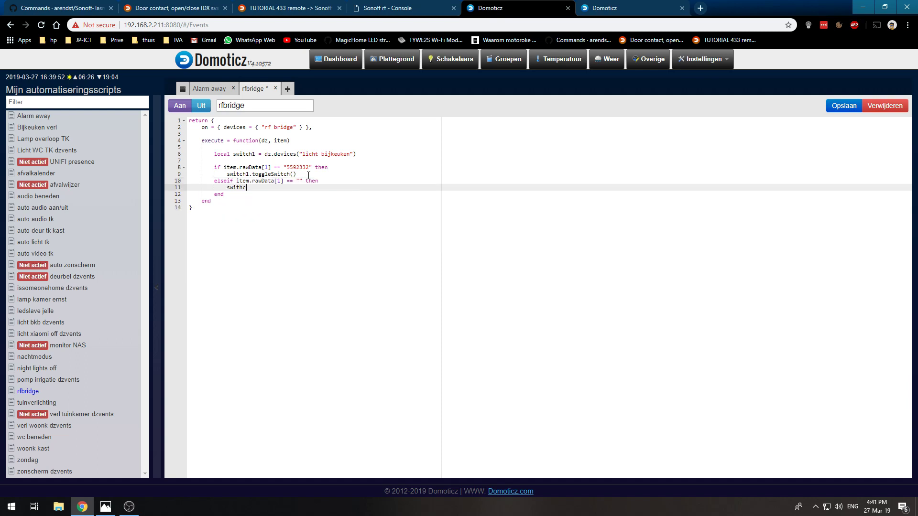
type("ch2.toggleSwitch(")
left_click(300, 180)
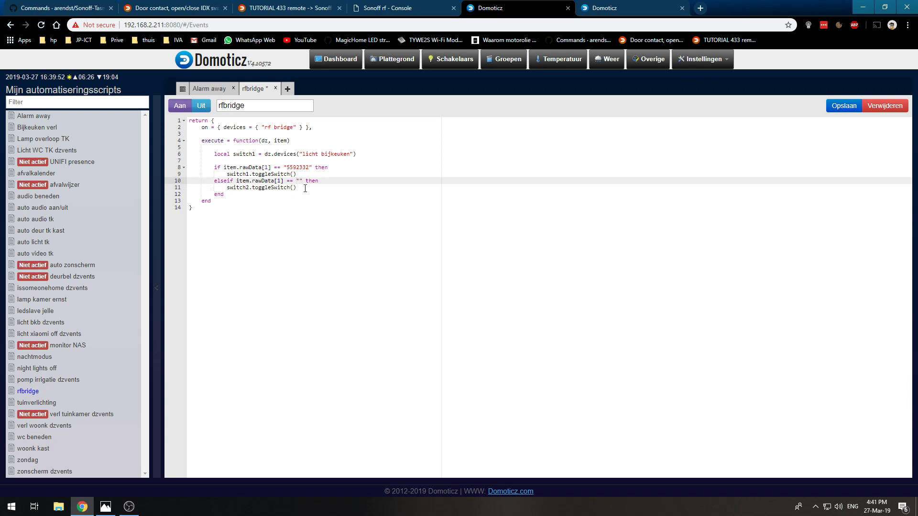
type("6546518")
- Define 'local switch2 = dz.devices("")' on a new line below switch1
left_click(369, 154)
key("Return")
type("local switch2")
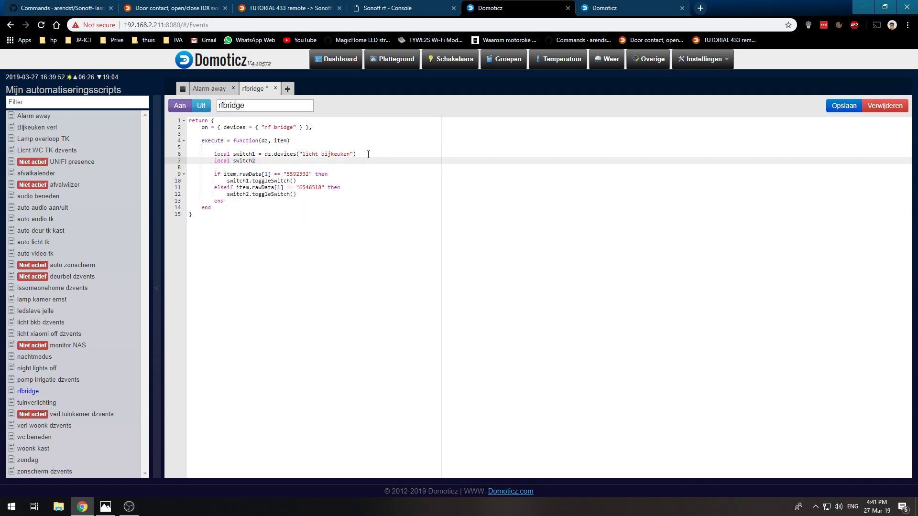
type(" = dz.devi")
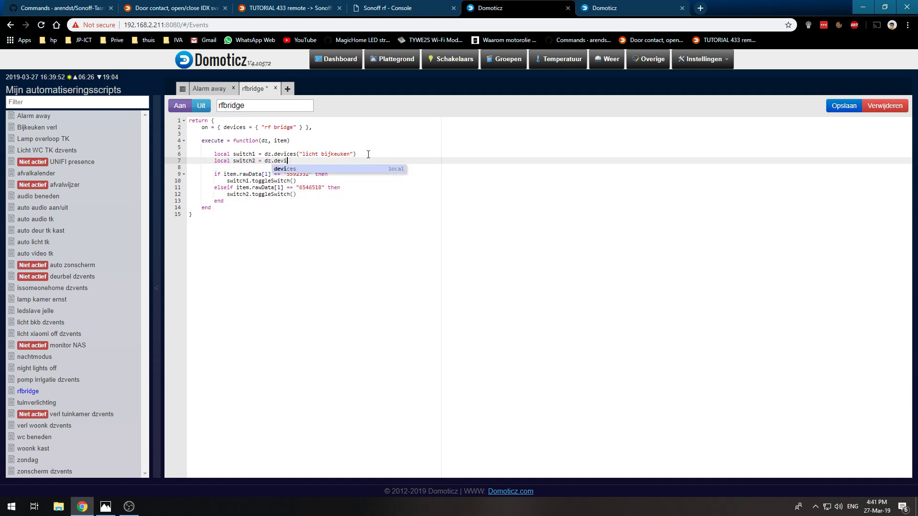
type("ces(\"")
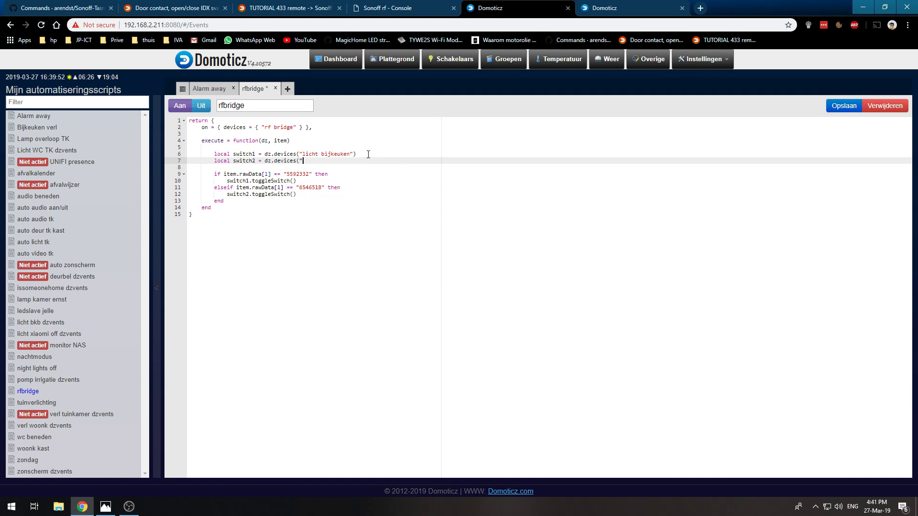
type("\")")
left_click(296, 194)
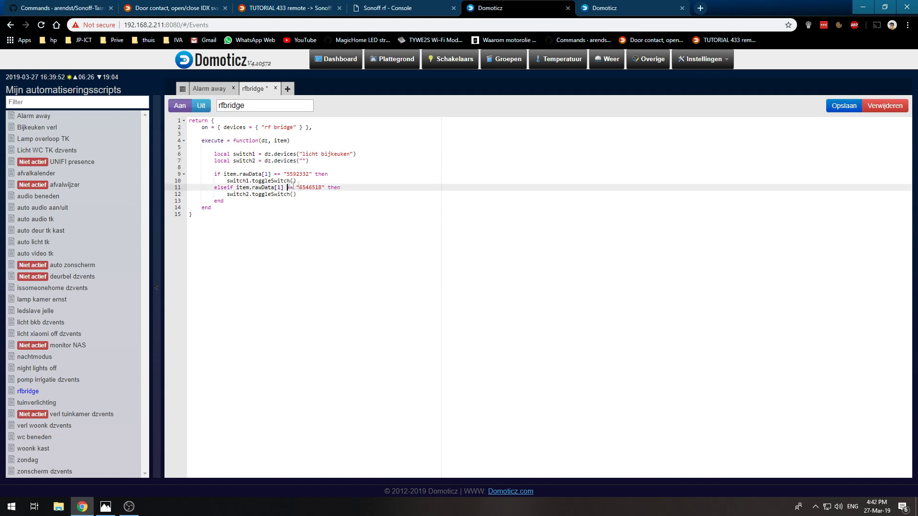
left_click(342, 195)
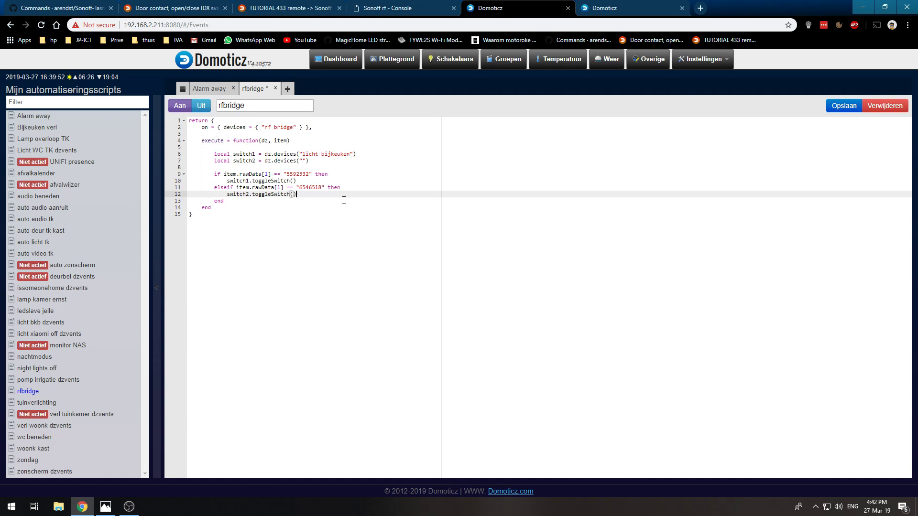
- Go from the RF bridge console to its main menu, then bring up the Tasmota Commands wiki
left_click(359, 5)
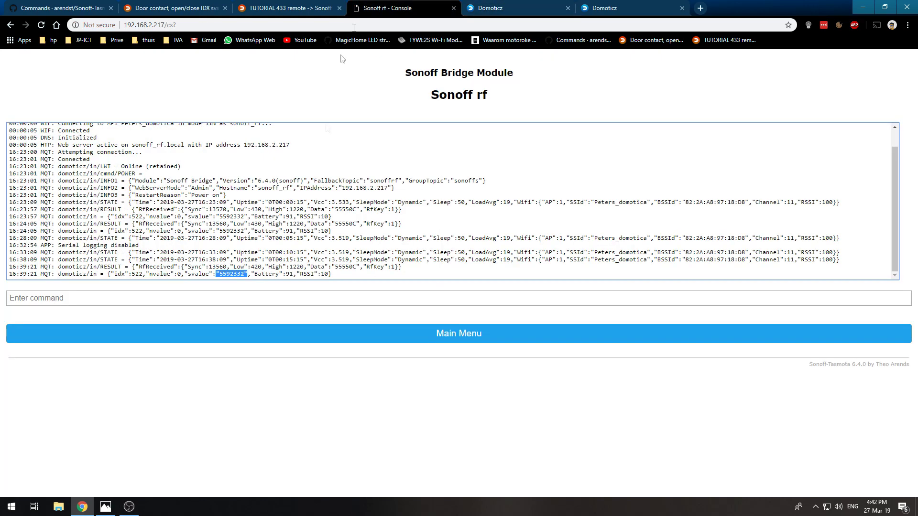
left_click(416, 340)
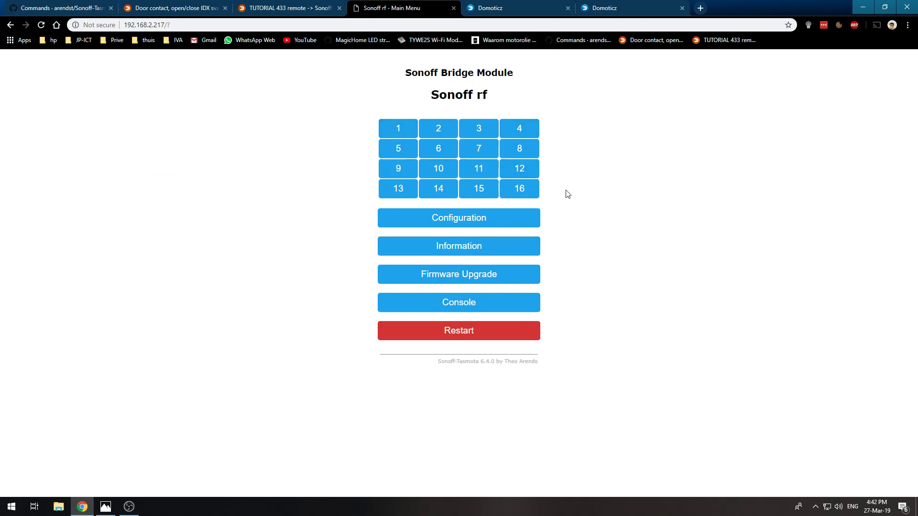
left_click(84, 6)
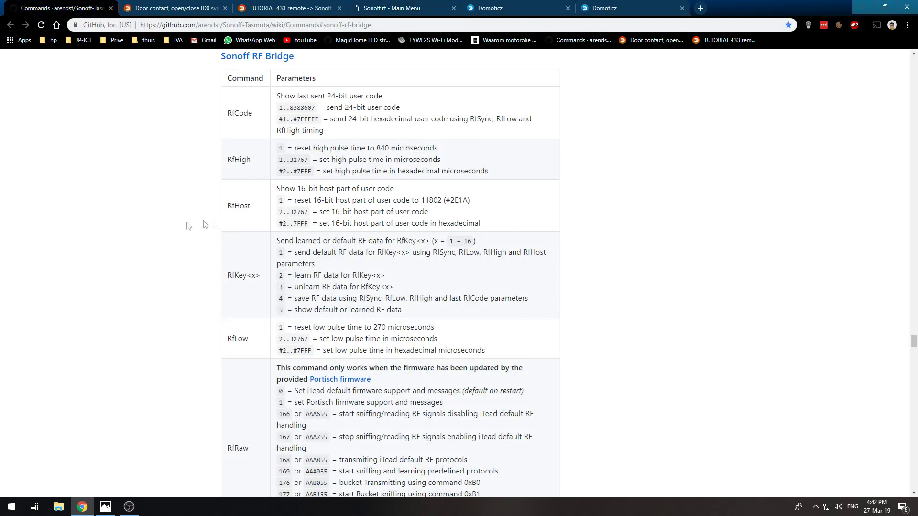
- Highlight the RfKey<x> command and its learn option 2 in the Sonoff RF Bridge table
left_click_drag(239, 25, 263, 24)
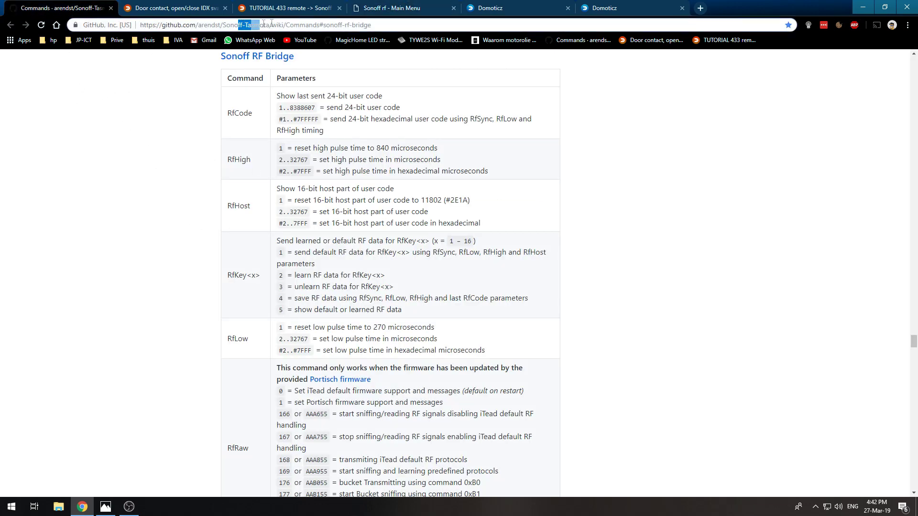
left_click(196, 151)
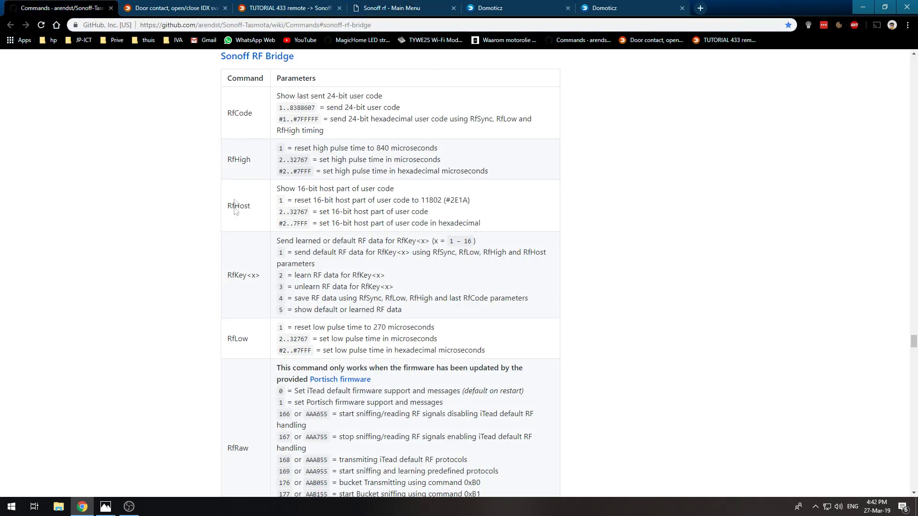
mouse_move(256, 275)
left_mouse_down()
mouse_move(228, 273)
mouse_move(262, 280)
left_mouse_up()
left_click(236, 279)
left_click(263, 280)
left_click_drag(244, 275, 300, 277)
left_click(262, 277)
left_click(322, 275)
- Open the RF bridge console and send 'RfKey2 2' to learn a code for key 2
left_click(408, 5)
left_click(87, 5)
left_click(407, 6)
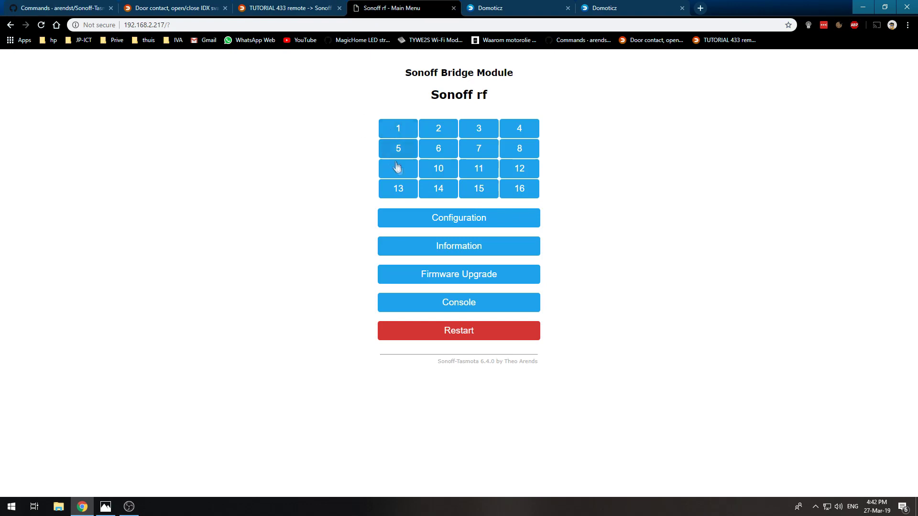
left_click(473, 306)
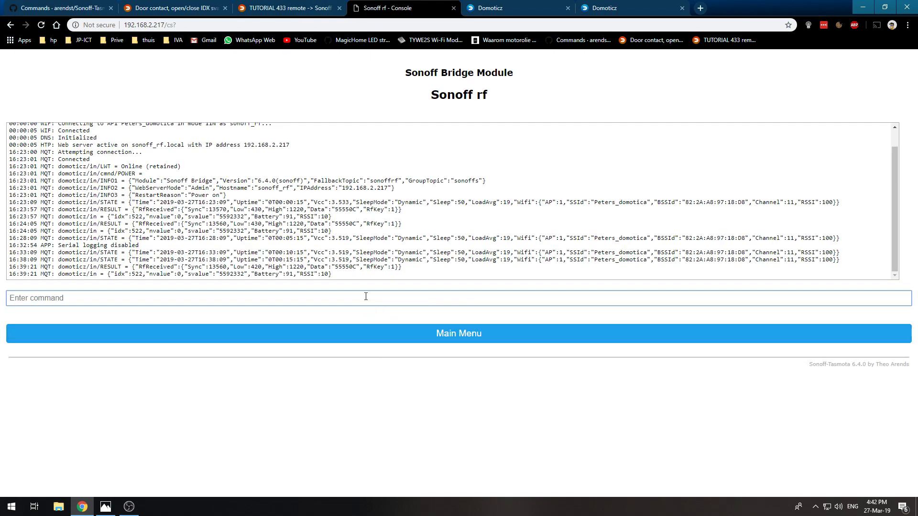
type("RfKey2")
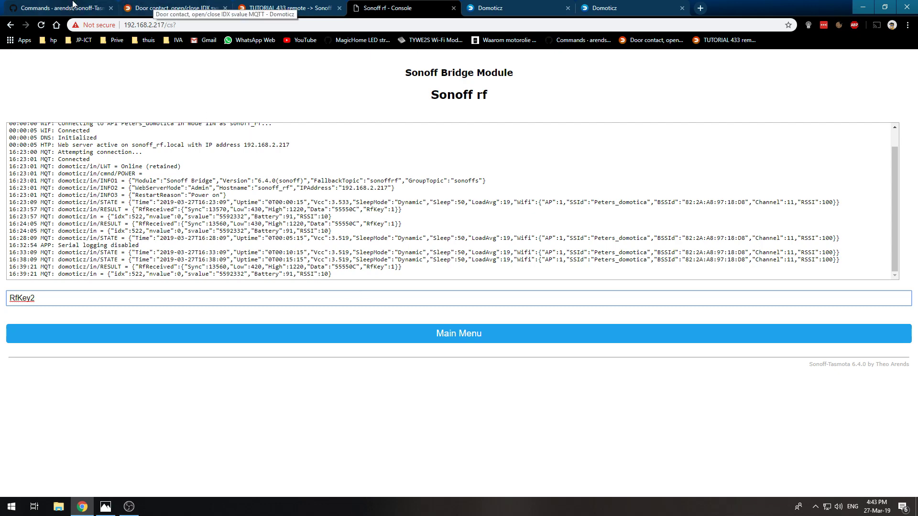
left_click(71, 8)
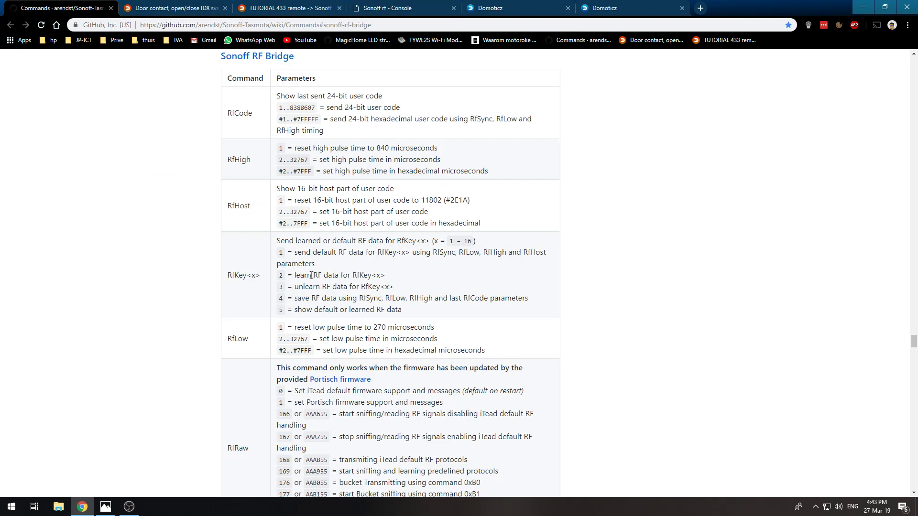
left_click(433, 6)
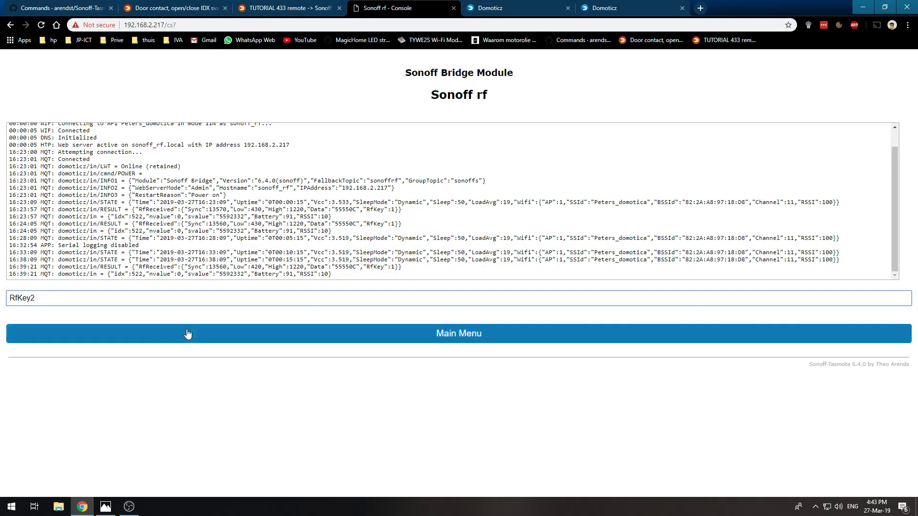
type("2")
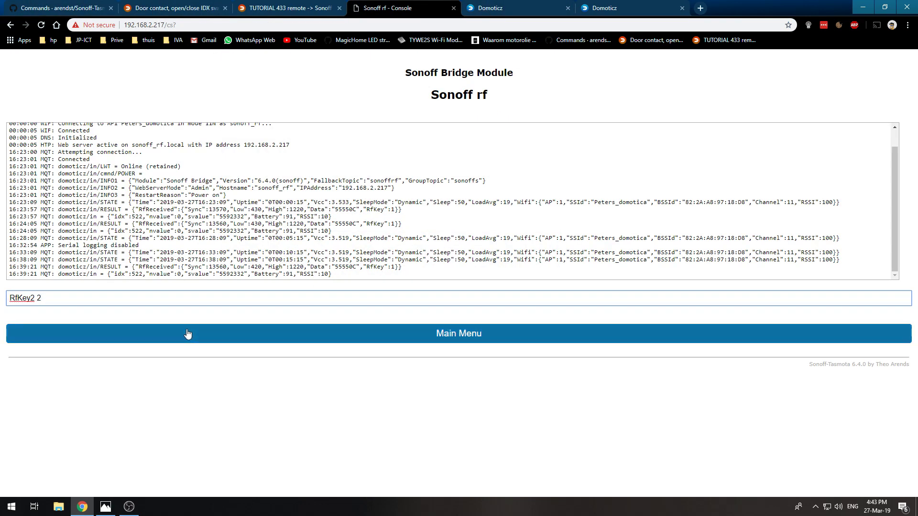
key("Return")
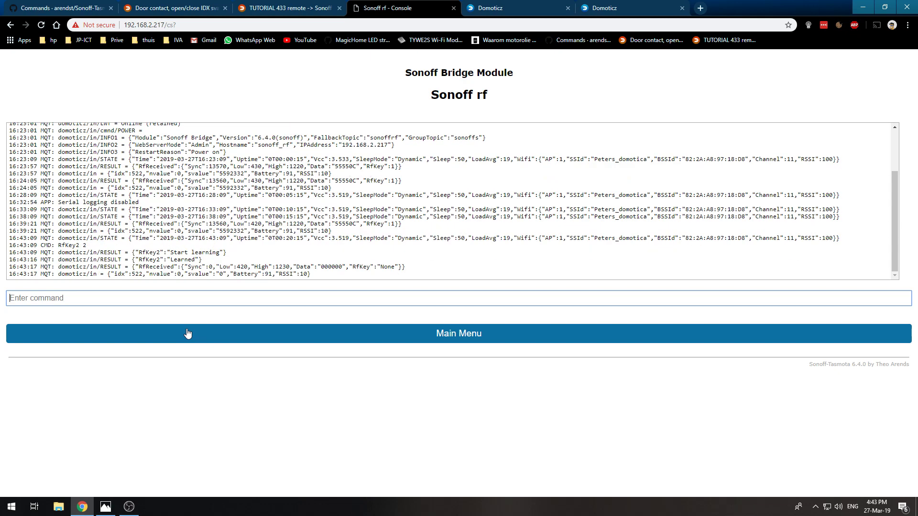
- Confirm the Start learning and RfKey2 Learned replies, then return to the main menu
left_click_drag(167, 252, 222, 254)
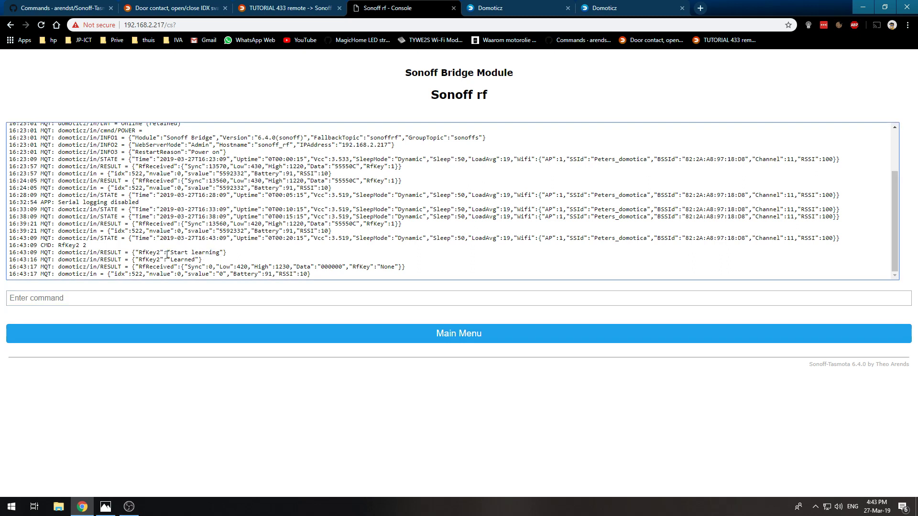
left_click_drag(148, 256, 190, 259)
left_click(200, 259)
left_click(310, 336)
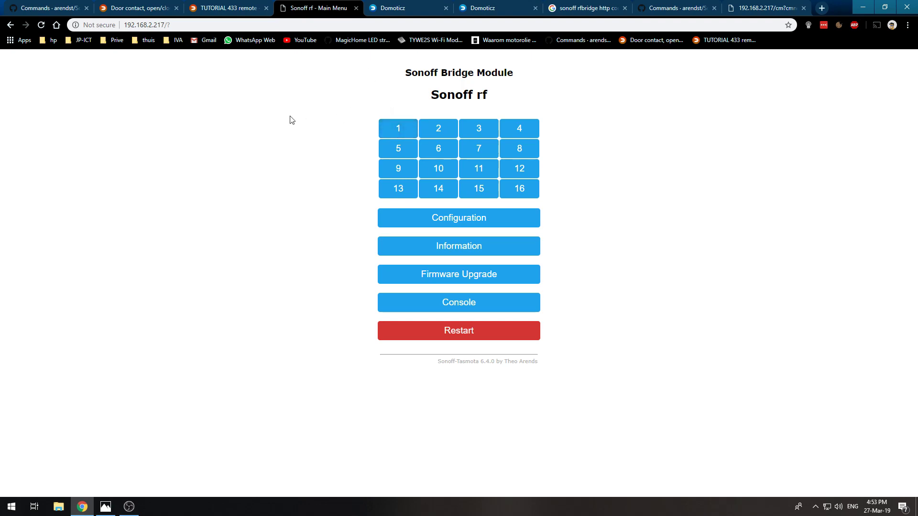
left_click(402, 8)
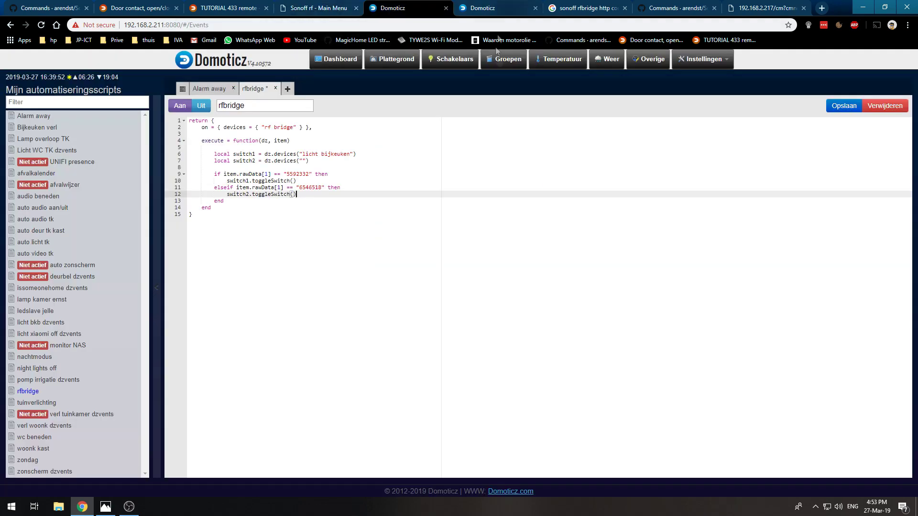
- Open the Hardware list and start a new virtual sensor on the Dummy hardware
left_click(498, 8)
mouse_move(703, 60)
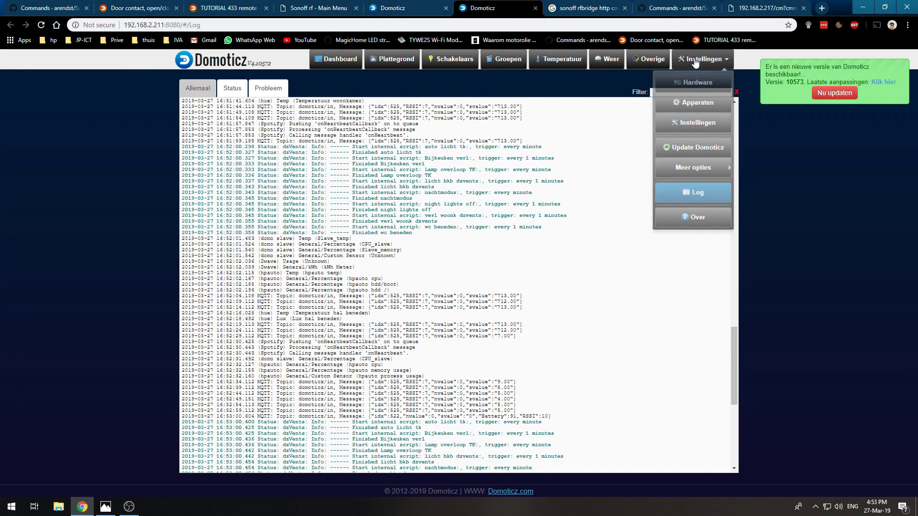
left_click(700, 89)
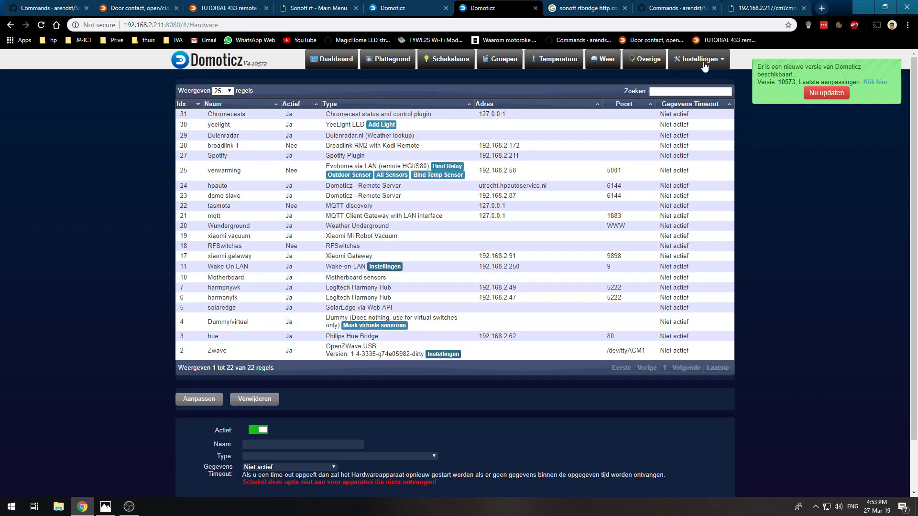
left_click(375, 325)
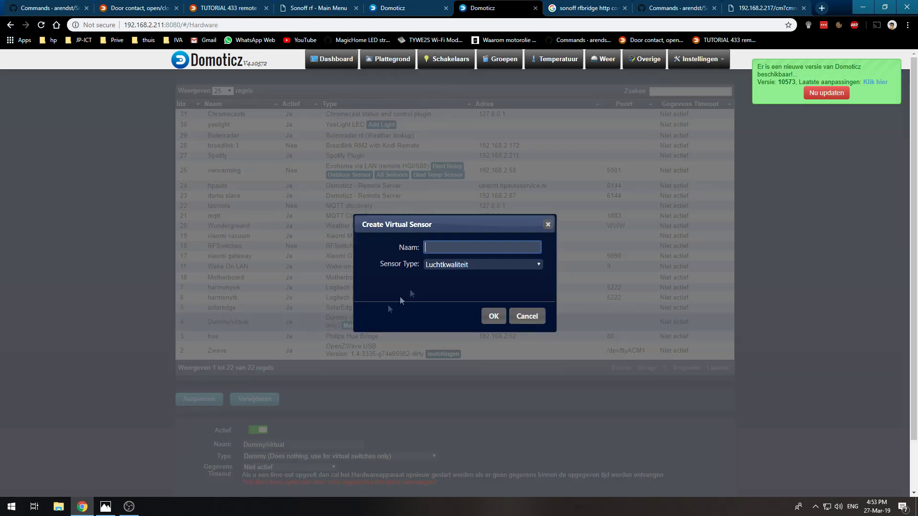
- Create the virtual sensor 'rf 1 test' with sensor type Schakelaar
left_click(448, 264)
scroll(472, 351, "down", 3)
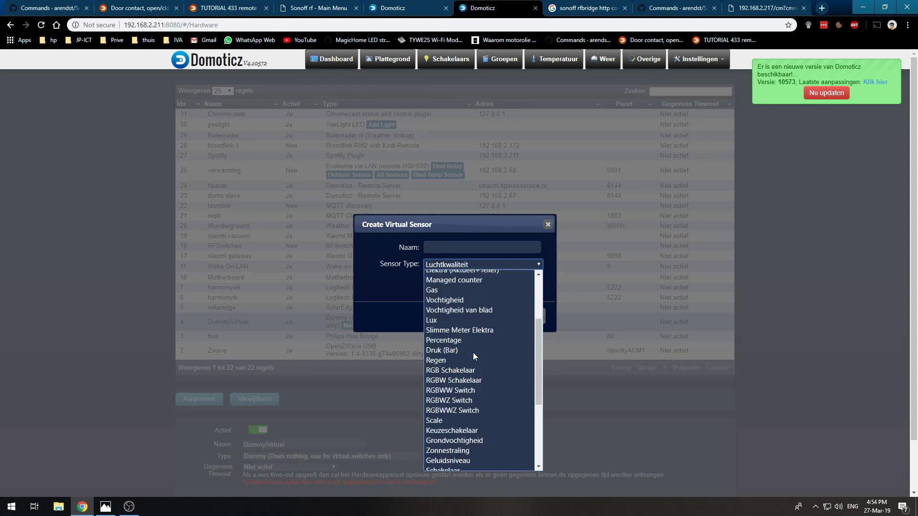
scroll(459, 310, "down", 3)
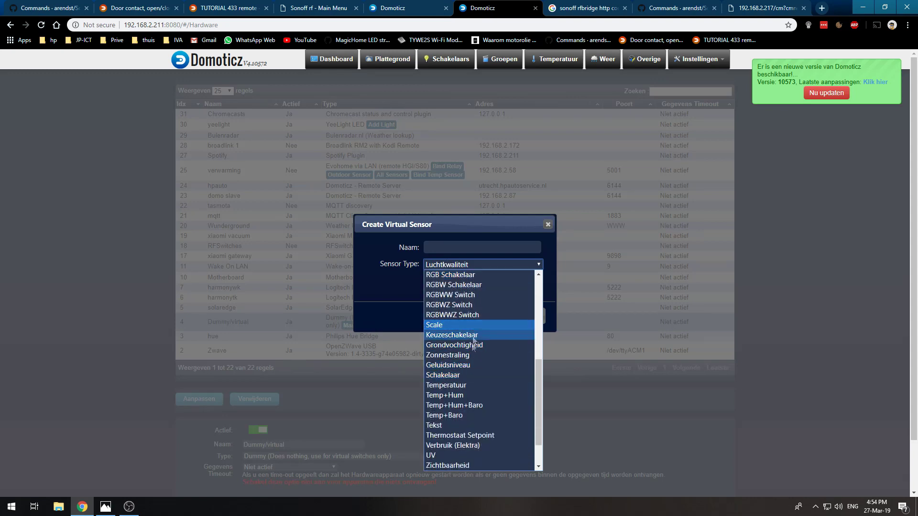
scroll(472, 414, "down", 1)
key("Down")
key("Down")
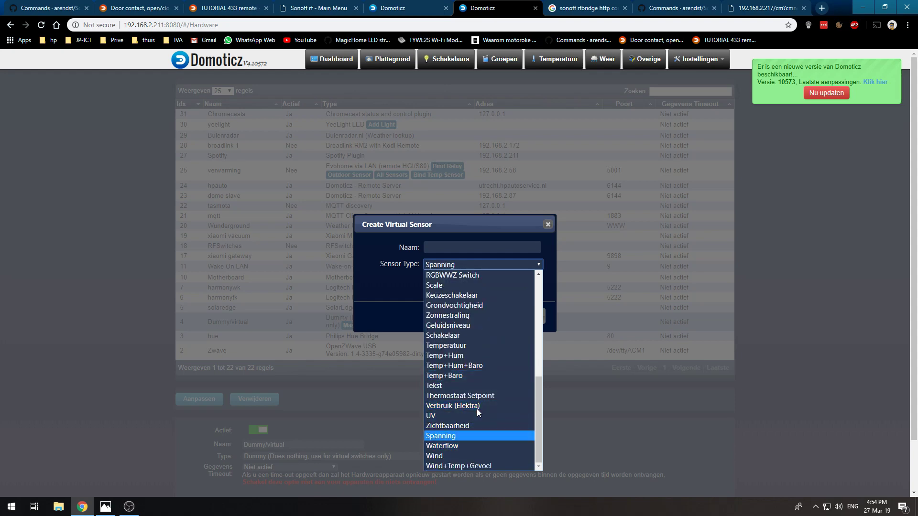
scroll(477, 408, "up", 3)
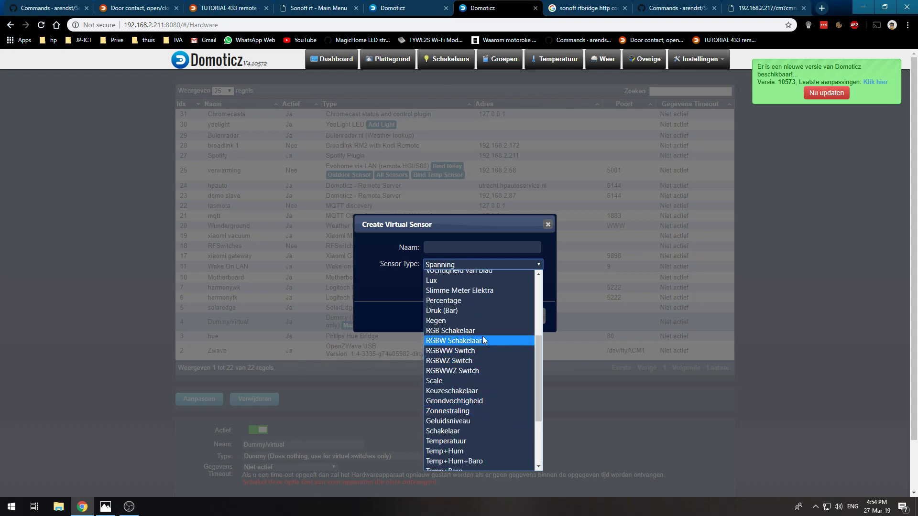
scroll(478, 310, "up", 2)
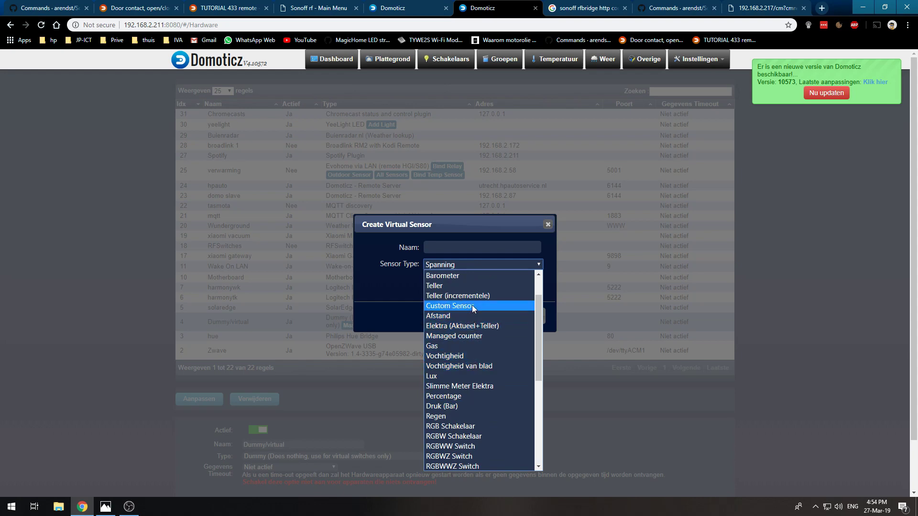
scroll(472, 305, "up", 1)
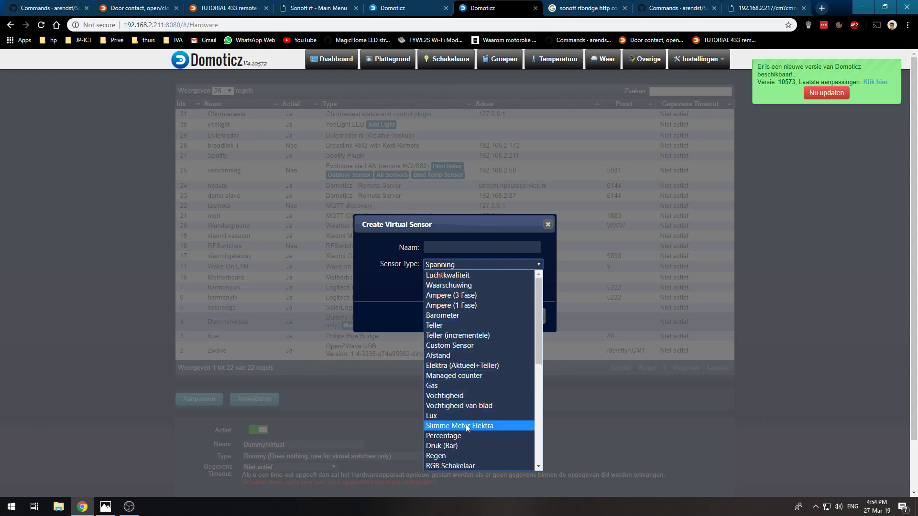
scroll(477, 397, "down", 2)
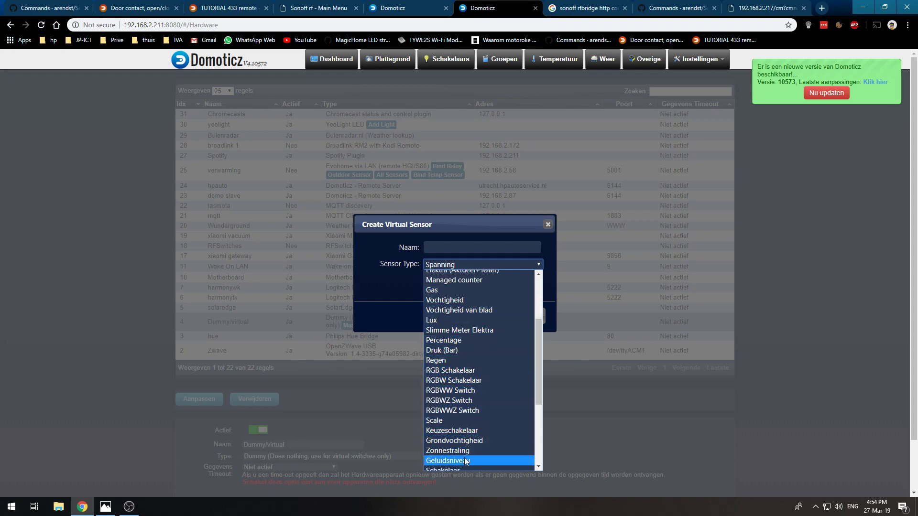
scroll(467, 452, "down", 2)
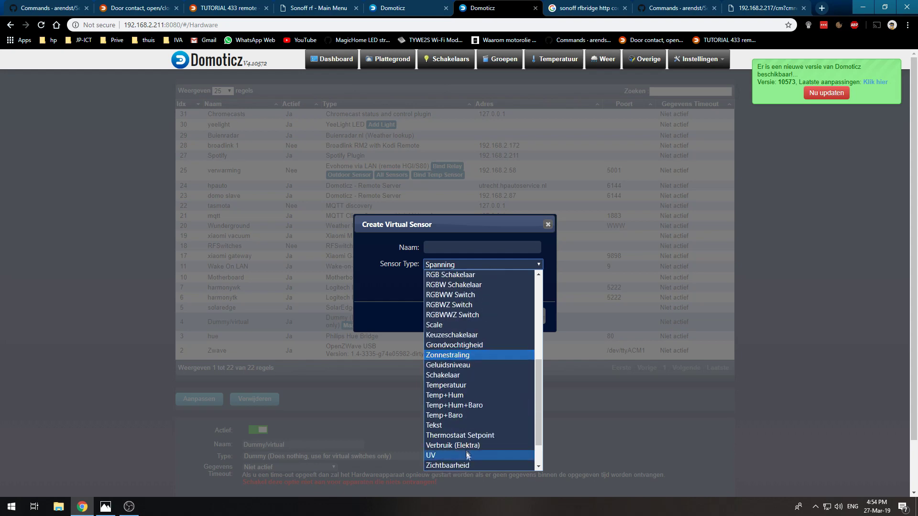
left_click(459, 375)
left_click(456, 248)
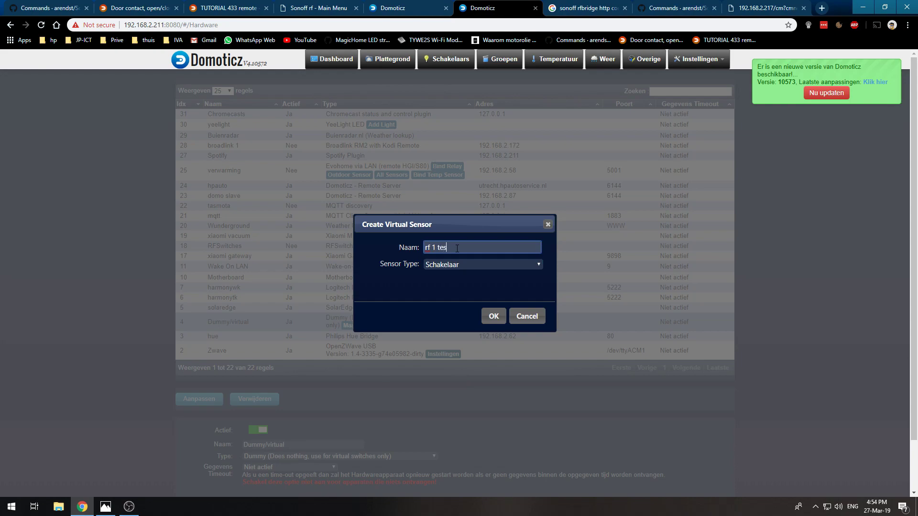
left_click(493, 315)
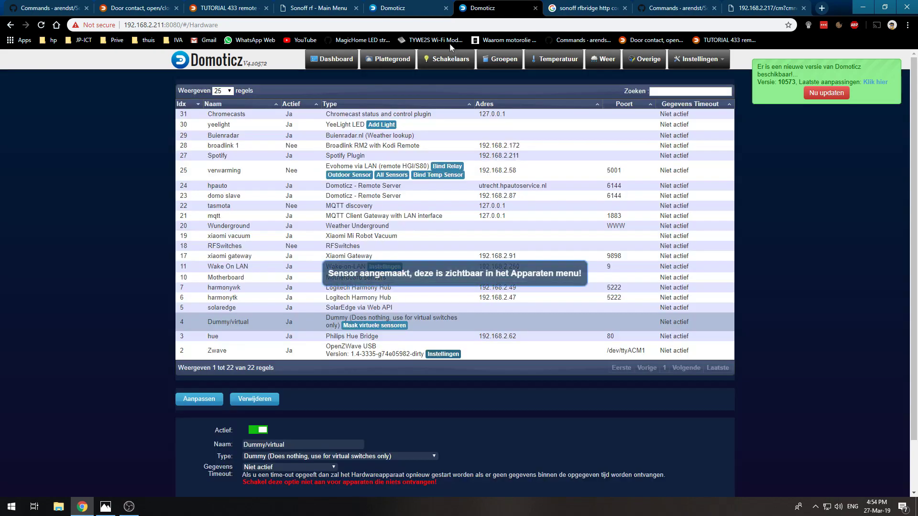
left_click(434, 59)
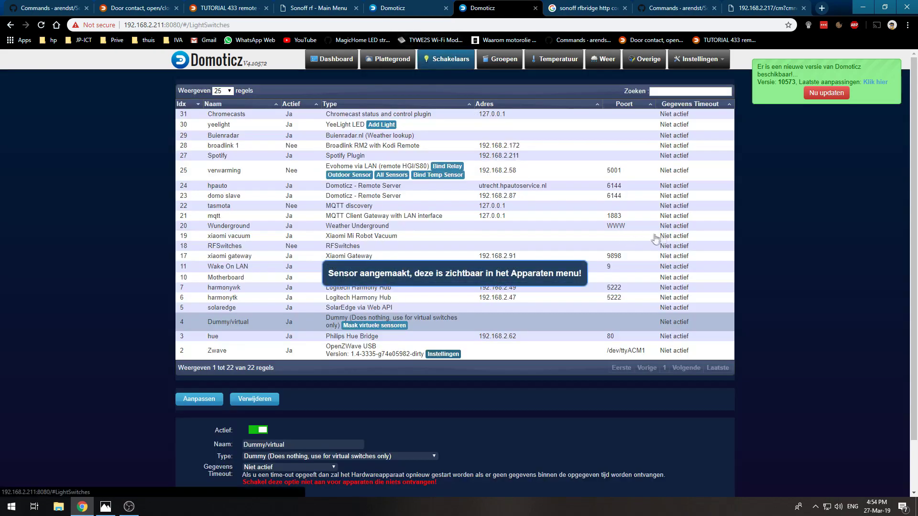
- Change rf 1 test's switch type to Push On Button and begin editing its On action URL
scroll(685, 301, "down", 10)
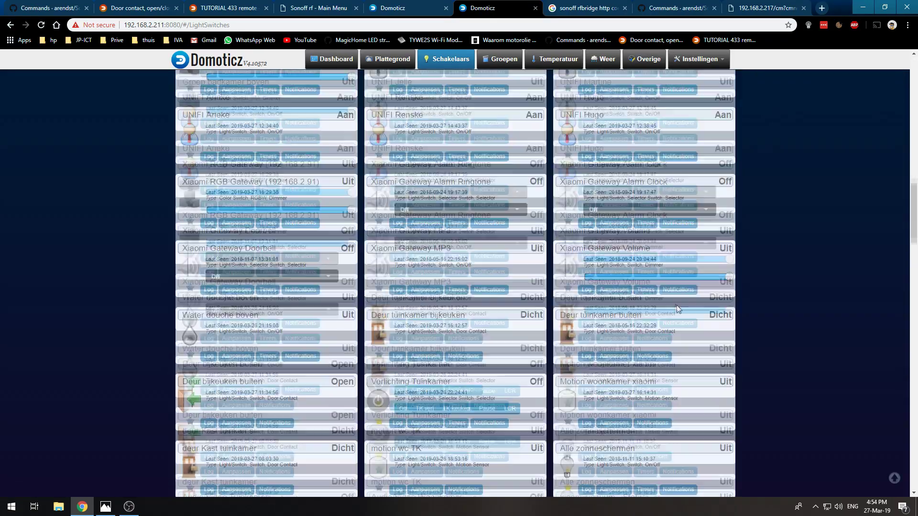
scroll(684, 301, "down", 5)
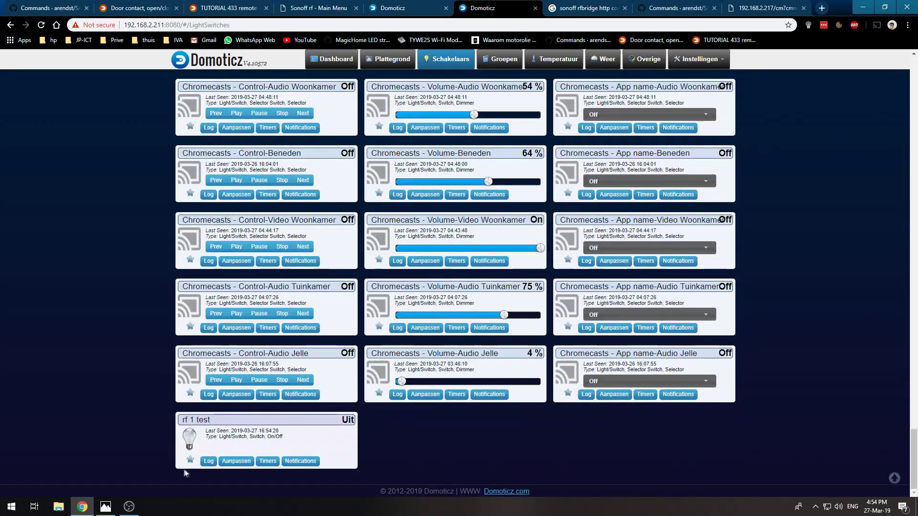
left_click(242, 464)
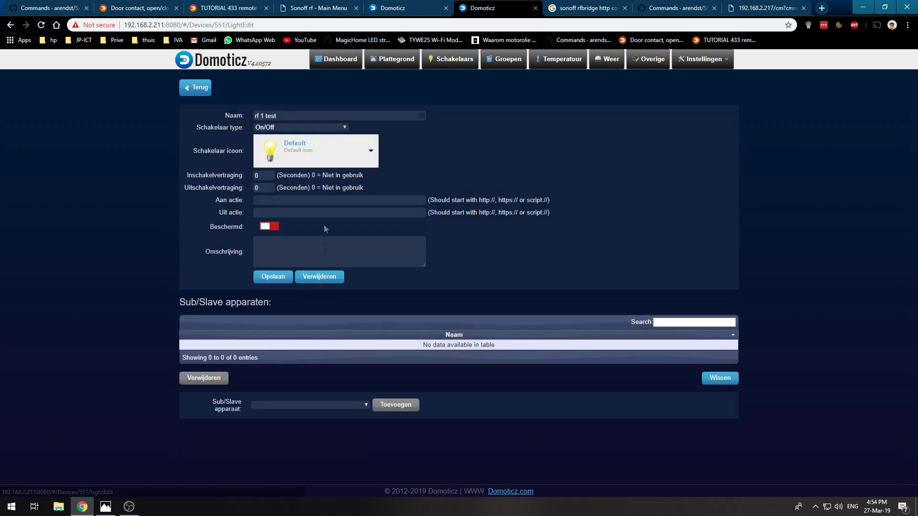
left_click(325, 151)
left_click(327, 128)
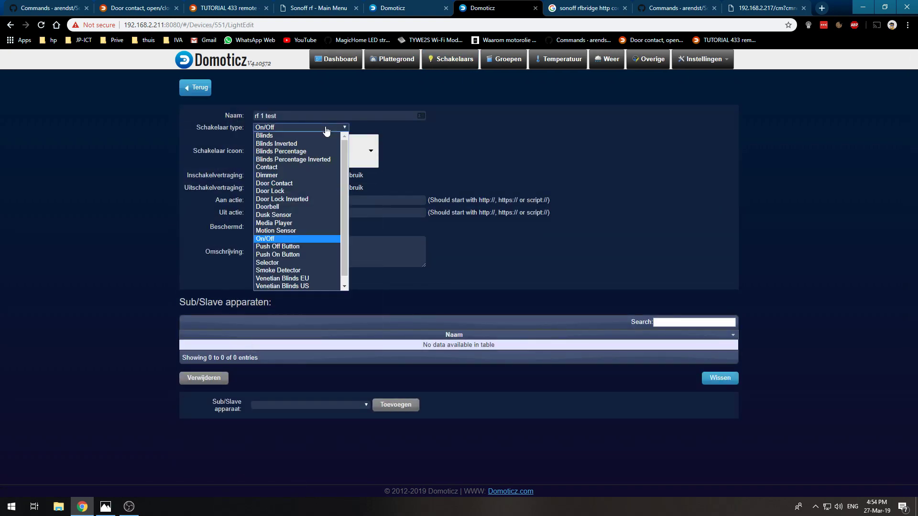
left_click(296, 254)
left_click(274, 201)
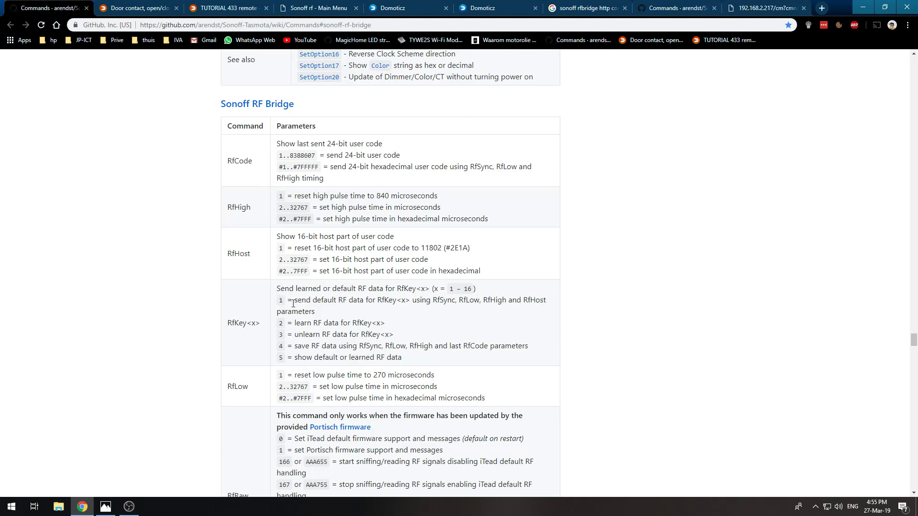
left_click_drag(293, 301, 479, 302)
left_click(479, 301)
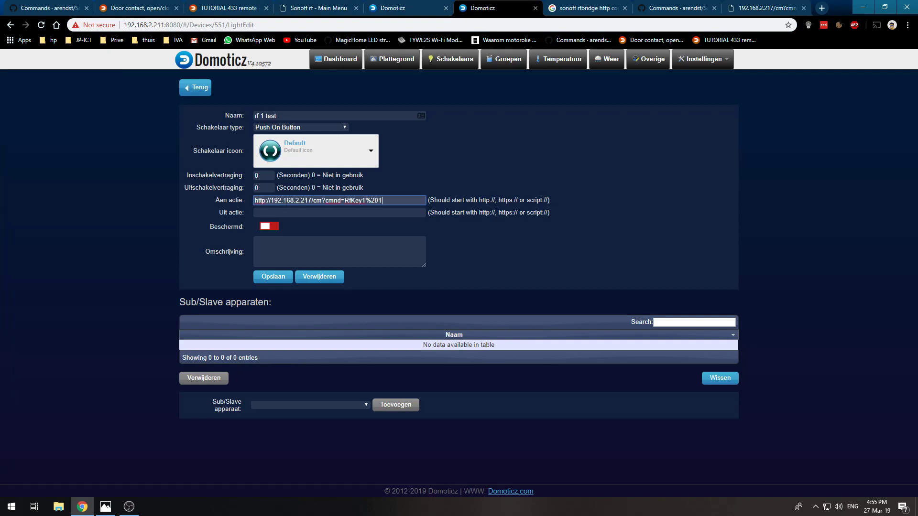
left_click(275, 279)
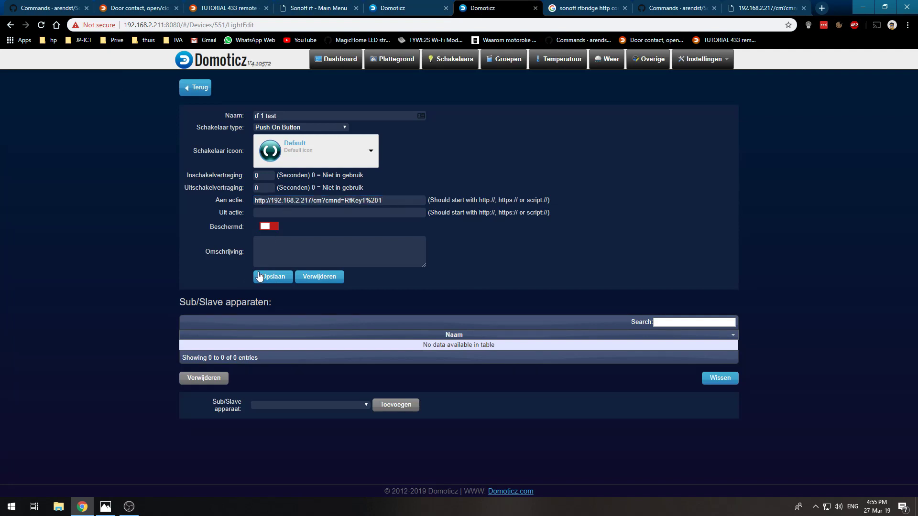
left_click(259, 279)
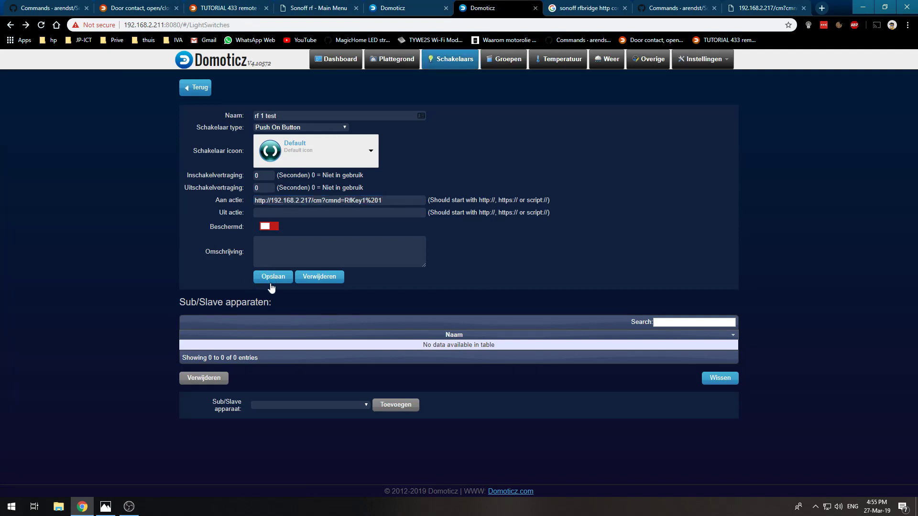
scroll(277, 273, "down", 15)
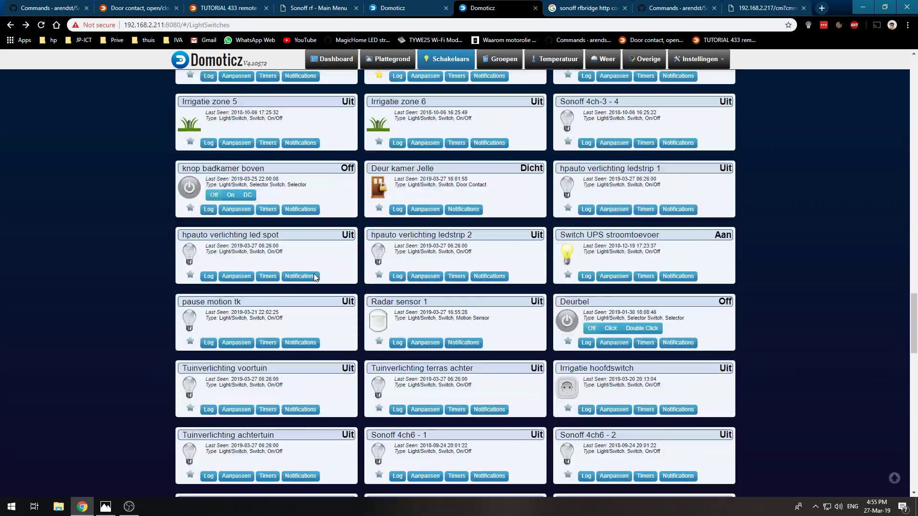
scroll(314, 277, "down", 10)
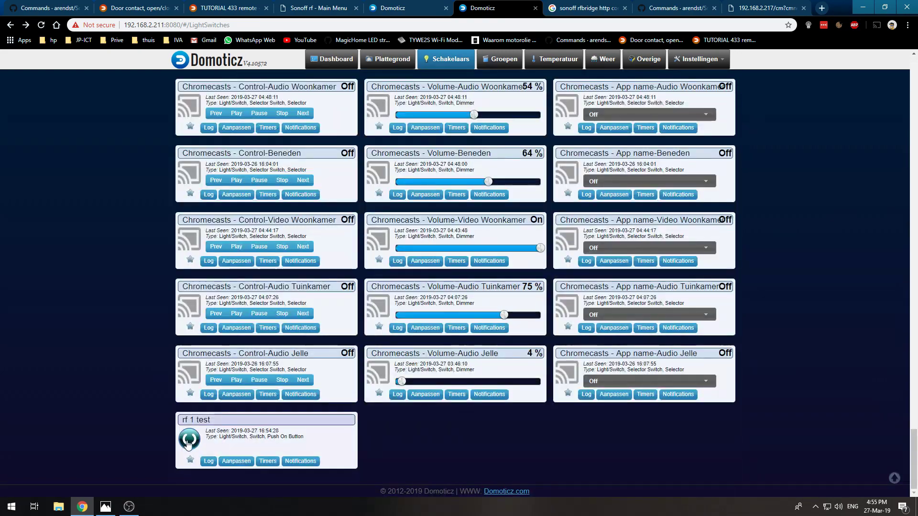
left_click(188, 445)
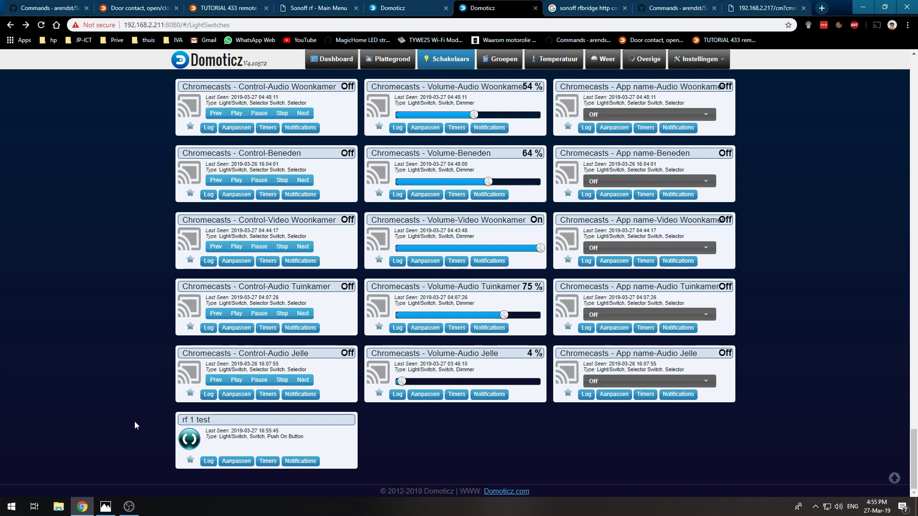
- Verify the bridge console's last log line reports RfKey1 'Default sent'
left_click(313, 8)
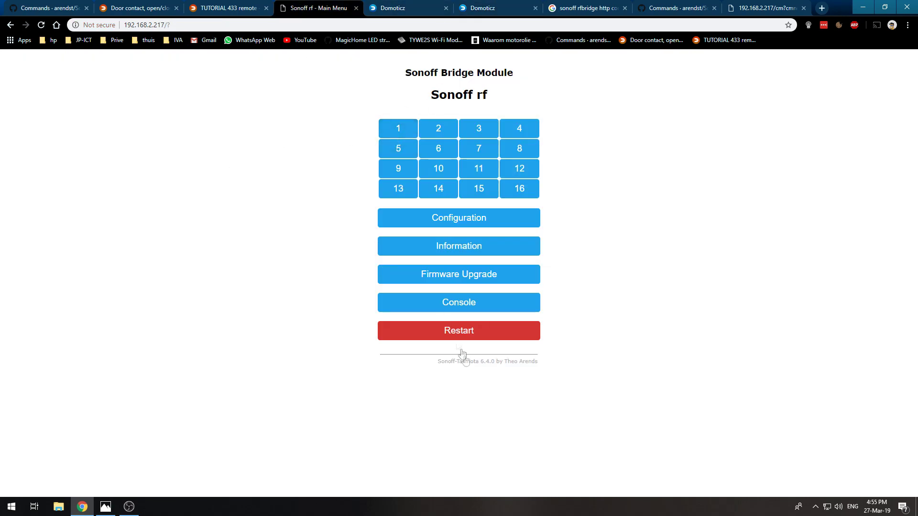
left_click(448, 308)
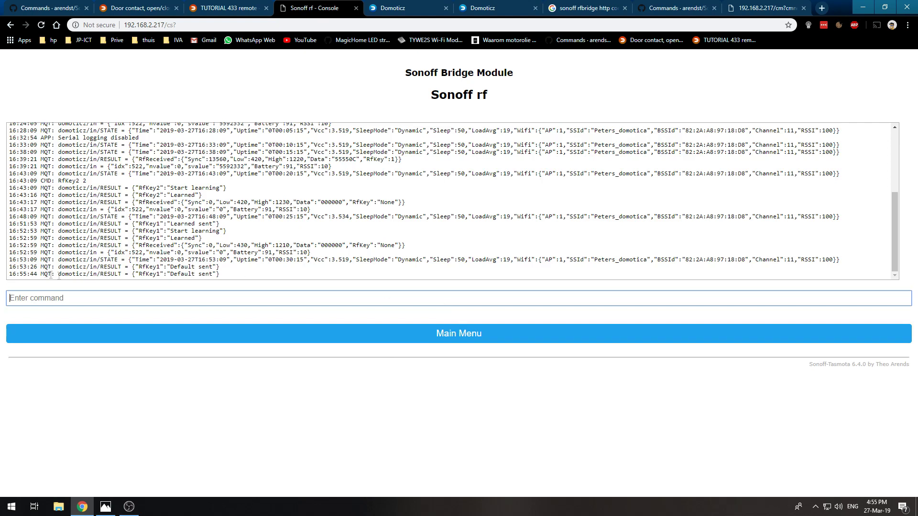
left_click_drag(50, 275, 234, 274)
left_click(234, 274)
left_click_drag(72, 274, 200, 274)
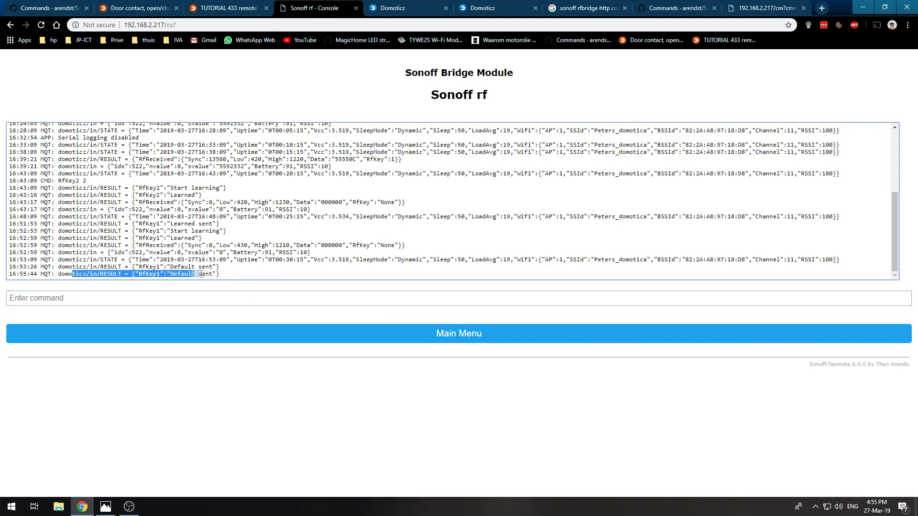
left_click(255, 271)
left_click_drag(17, 272, 219, 274)
left_click(238, 273)
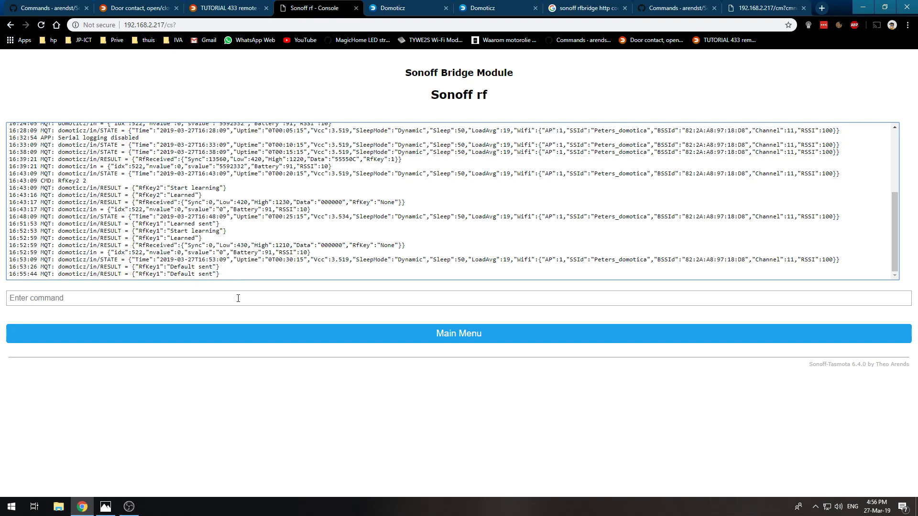
left_click(223, 7)
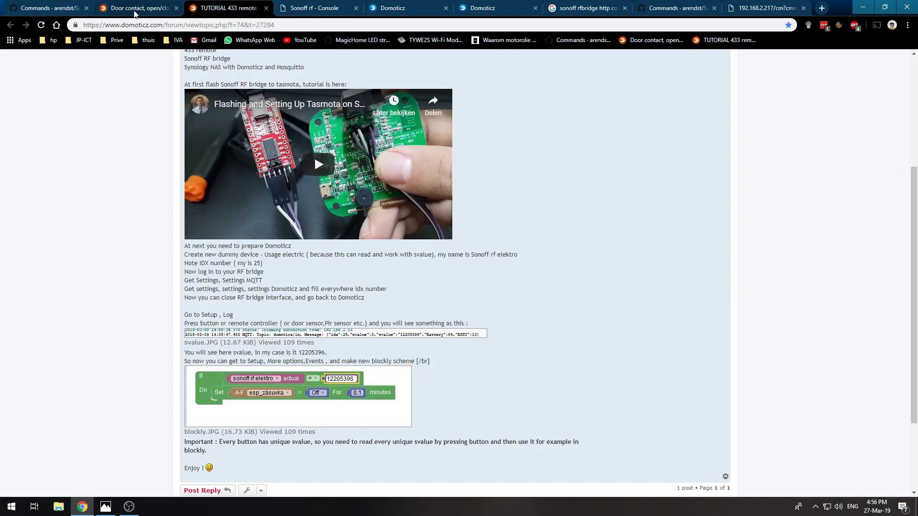
- Bring up the 'Door contact, open/close IDX svalue MQTT' forum thread
left_click(134, 9)
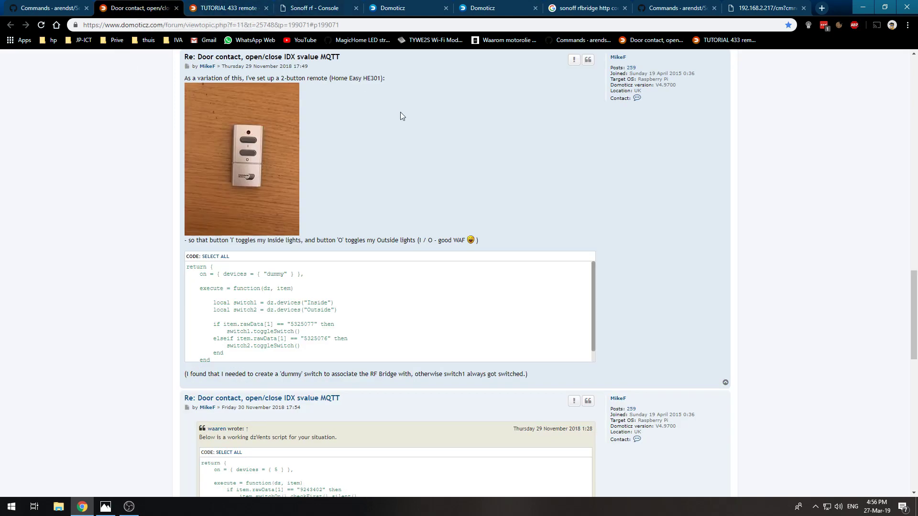